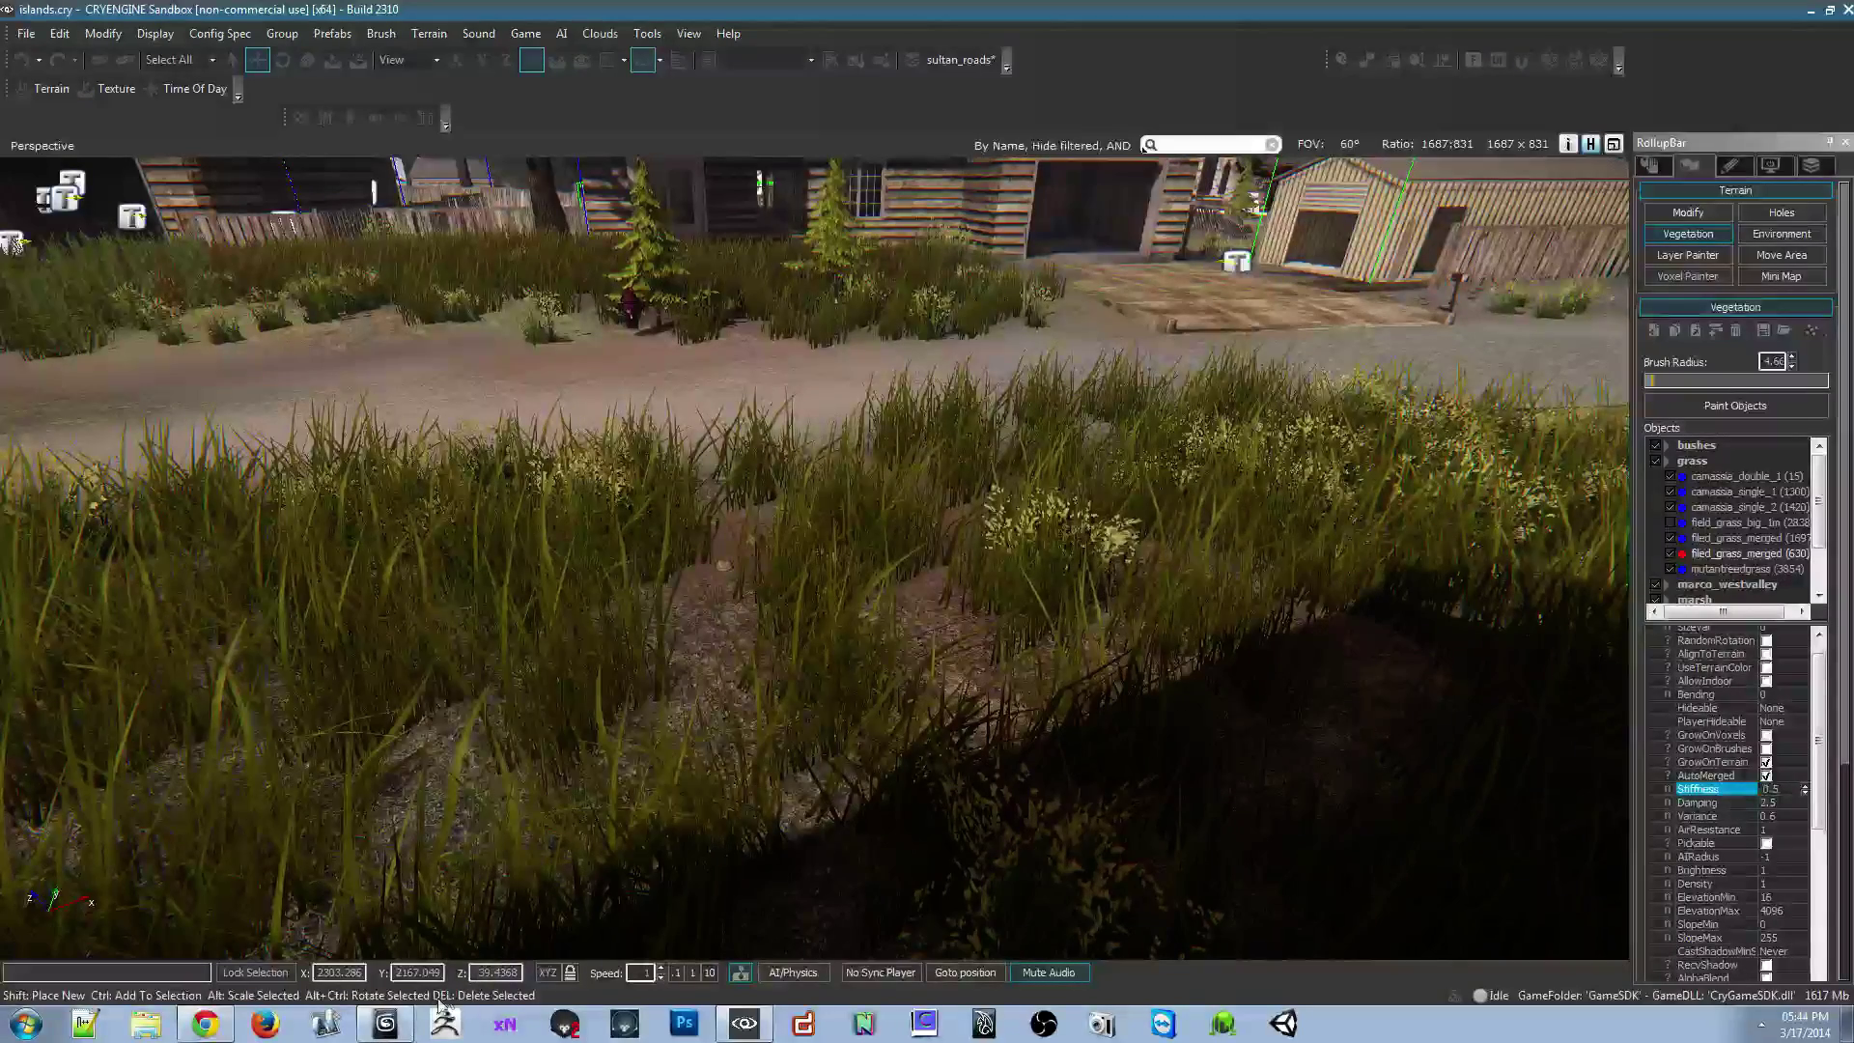
Switch to 3ds Max and examine the field_grass_merged node hierarchy, its material, and the nodes listed for geometry export
click(389, 1029)
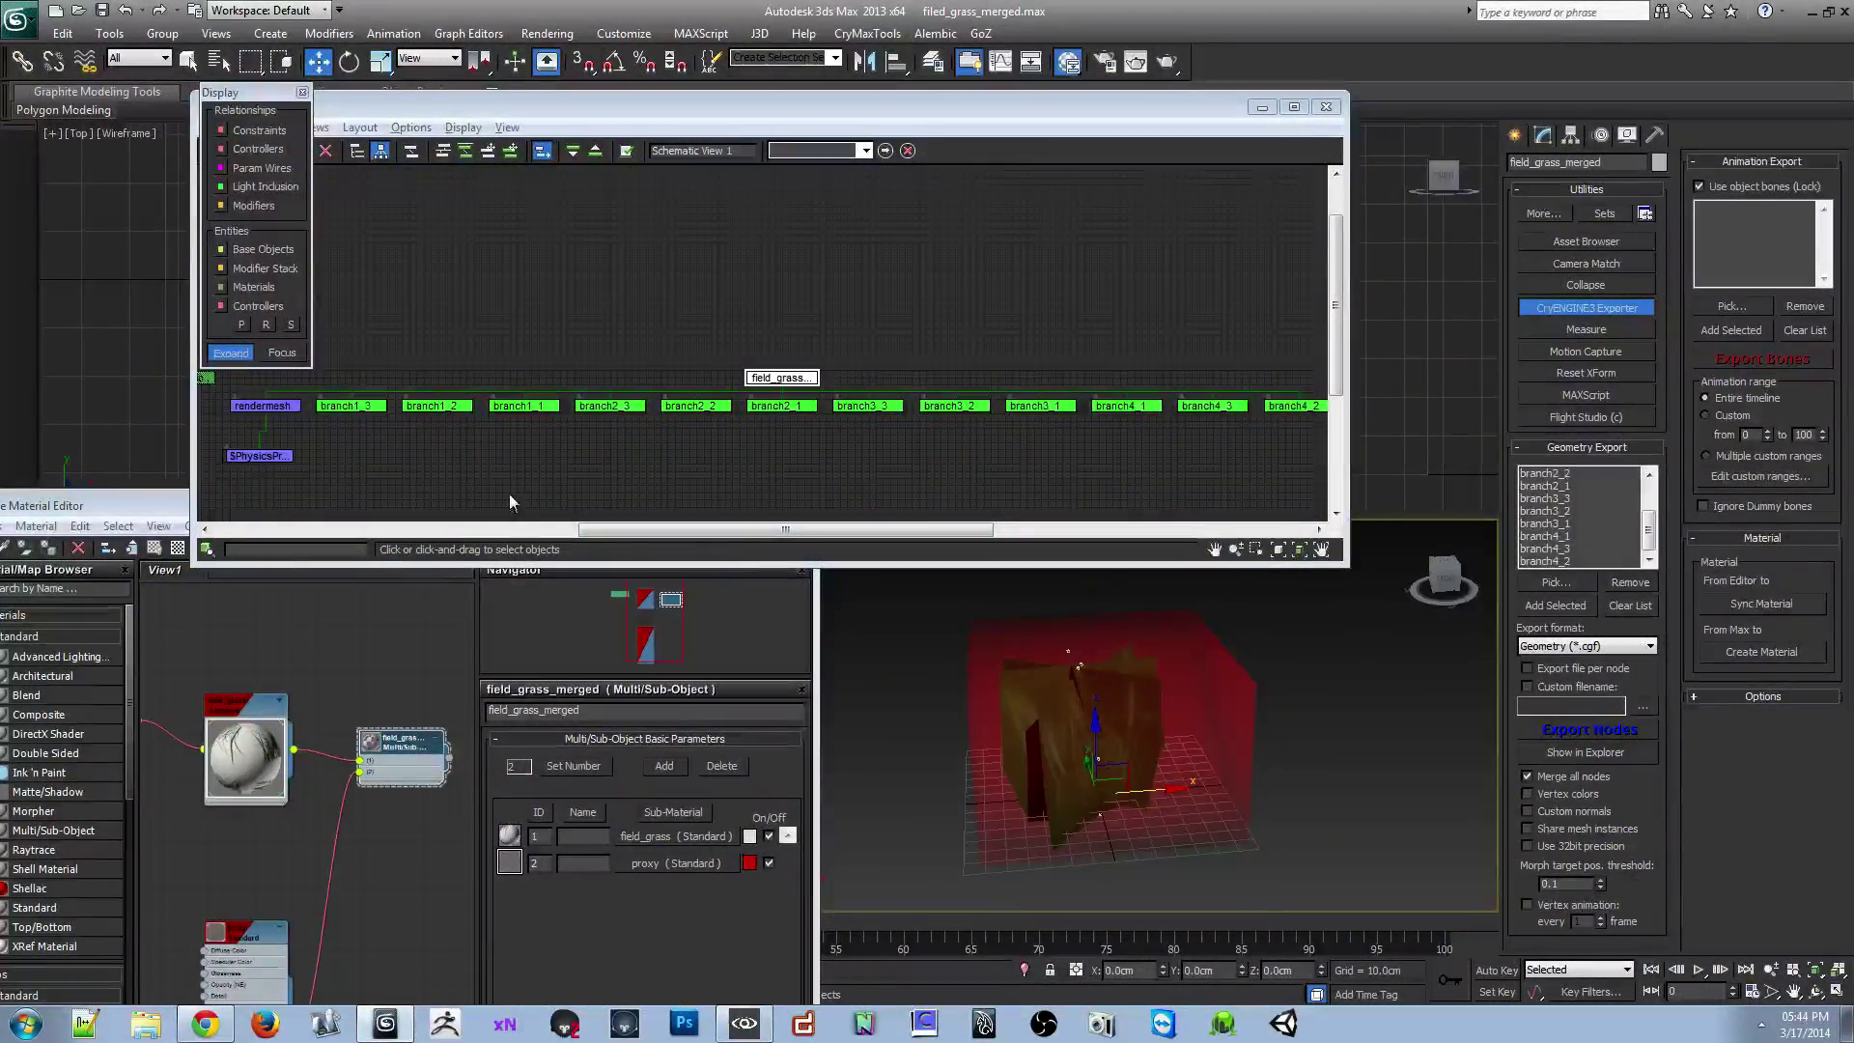
click(29, 529)
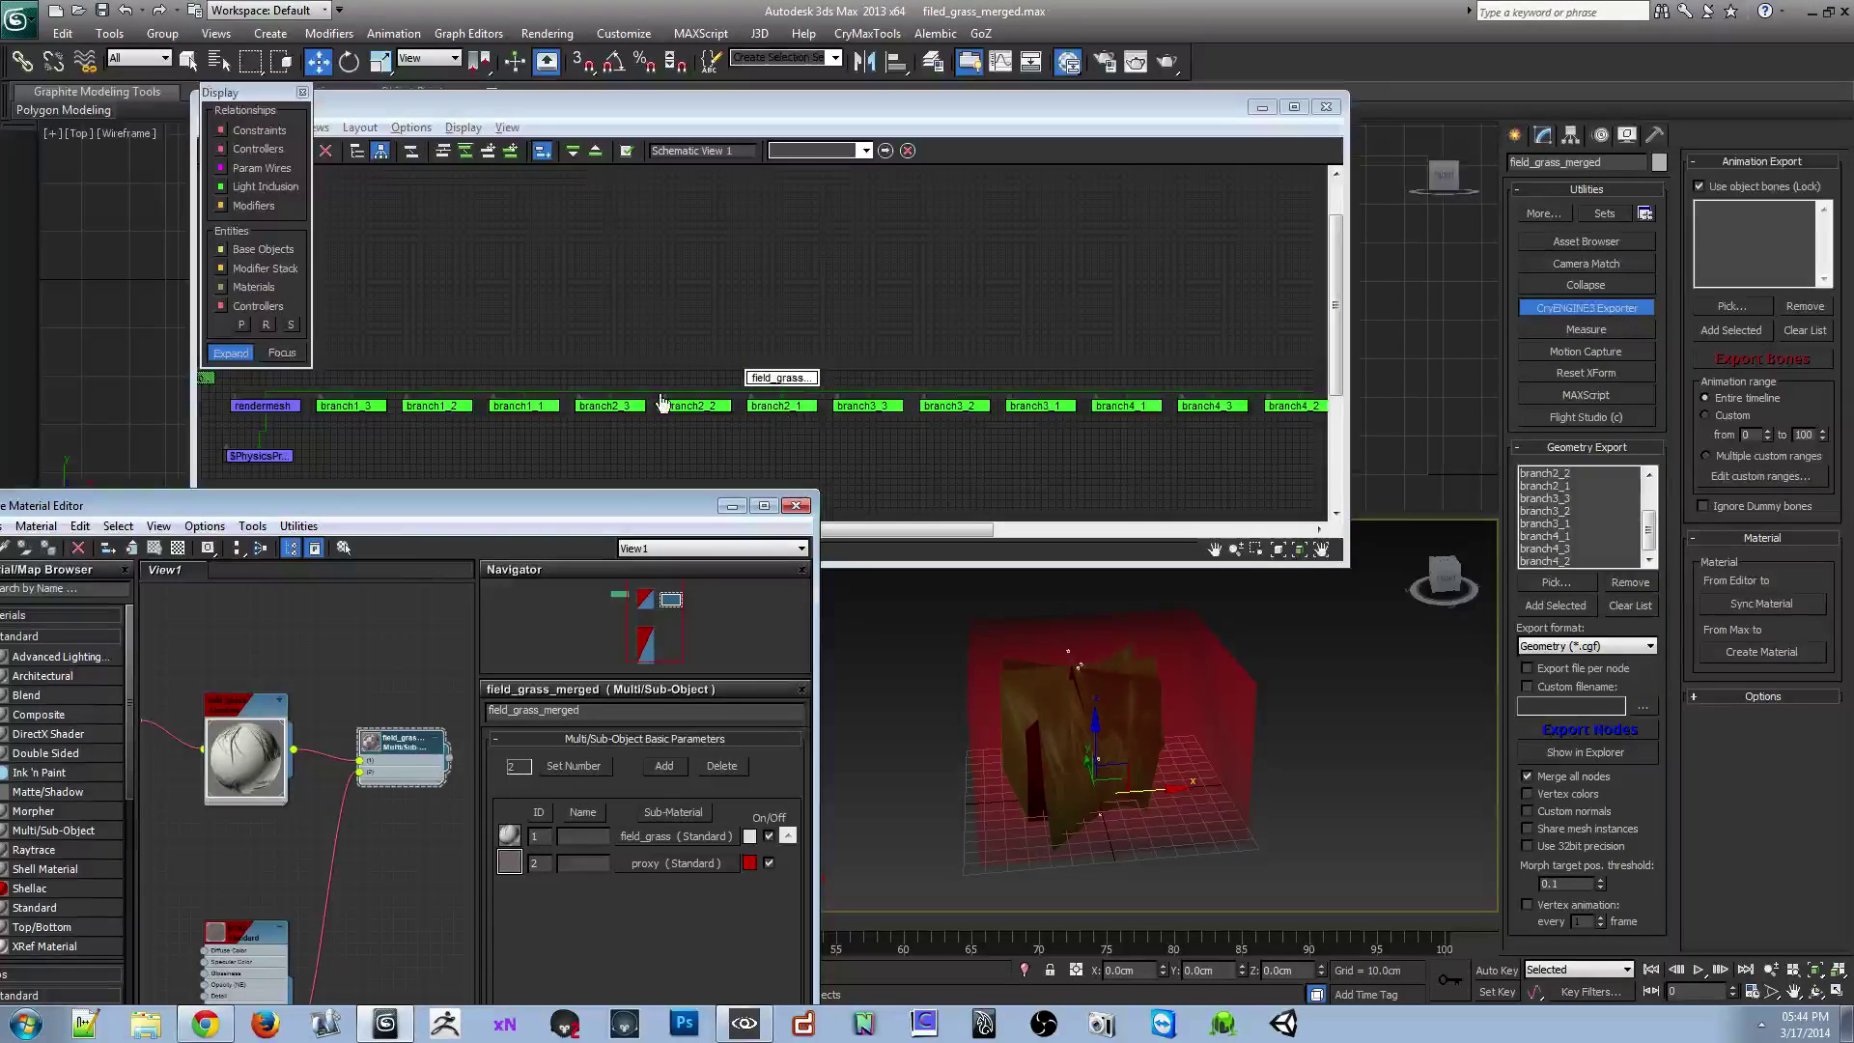
click(877, 356)
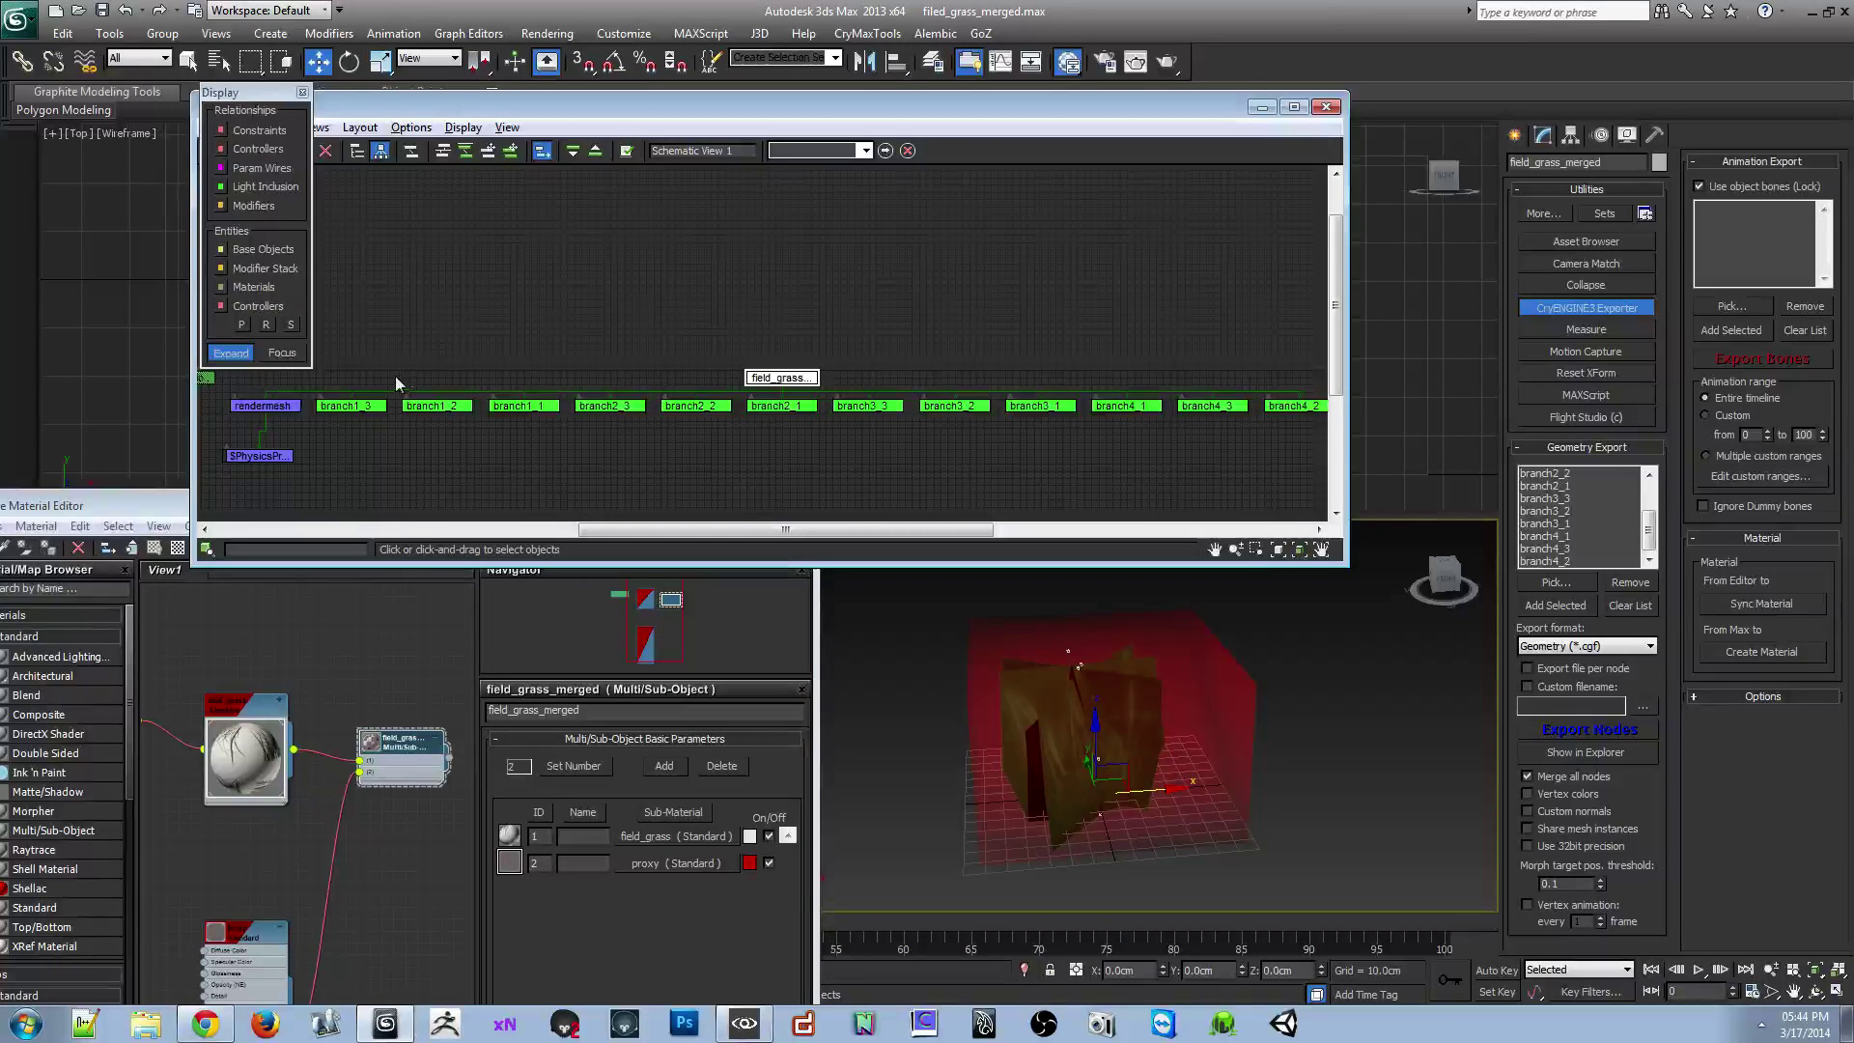
click(1649, 498)
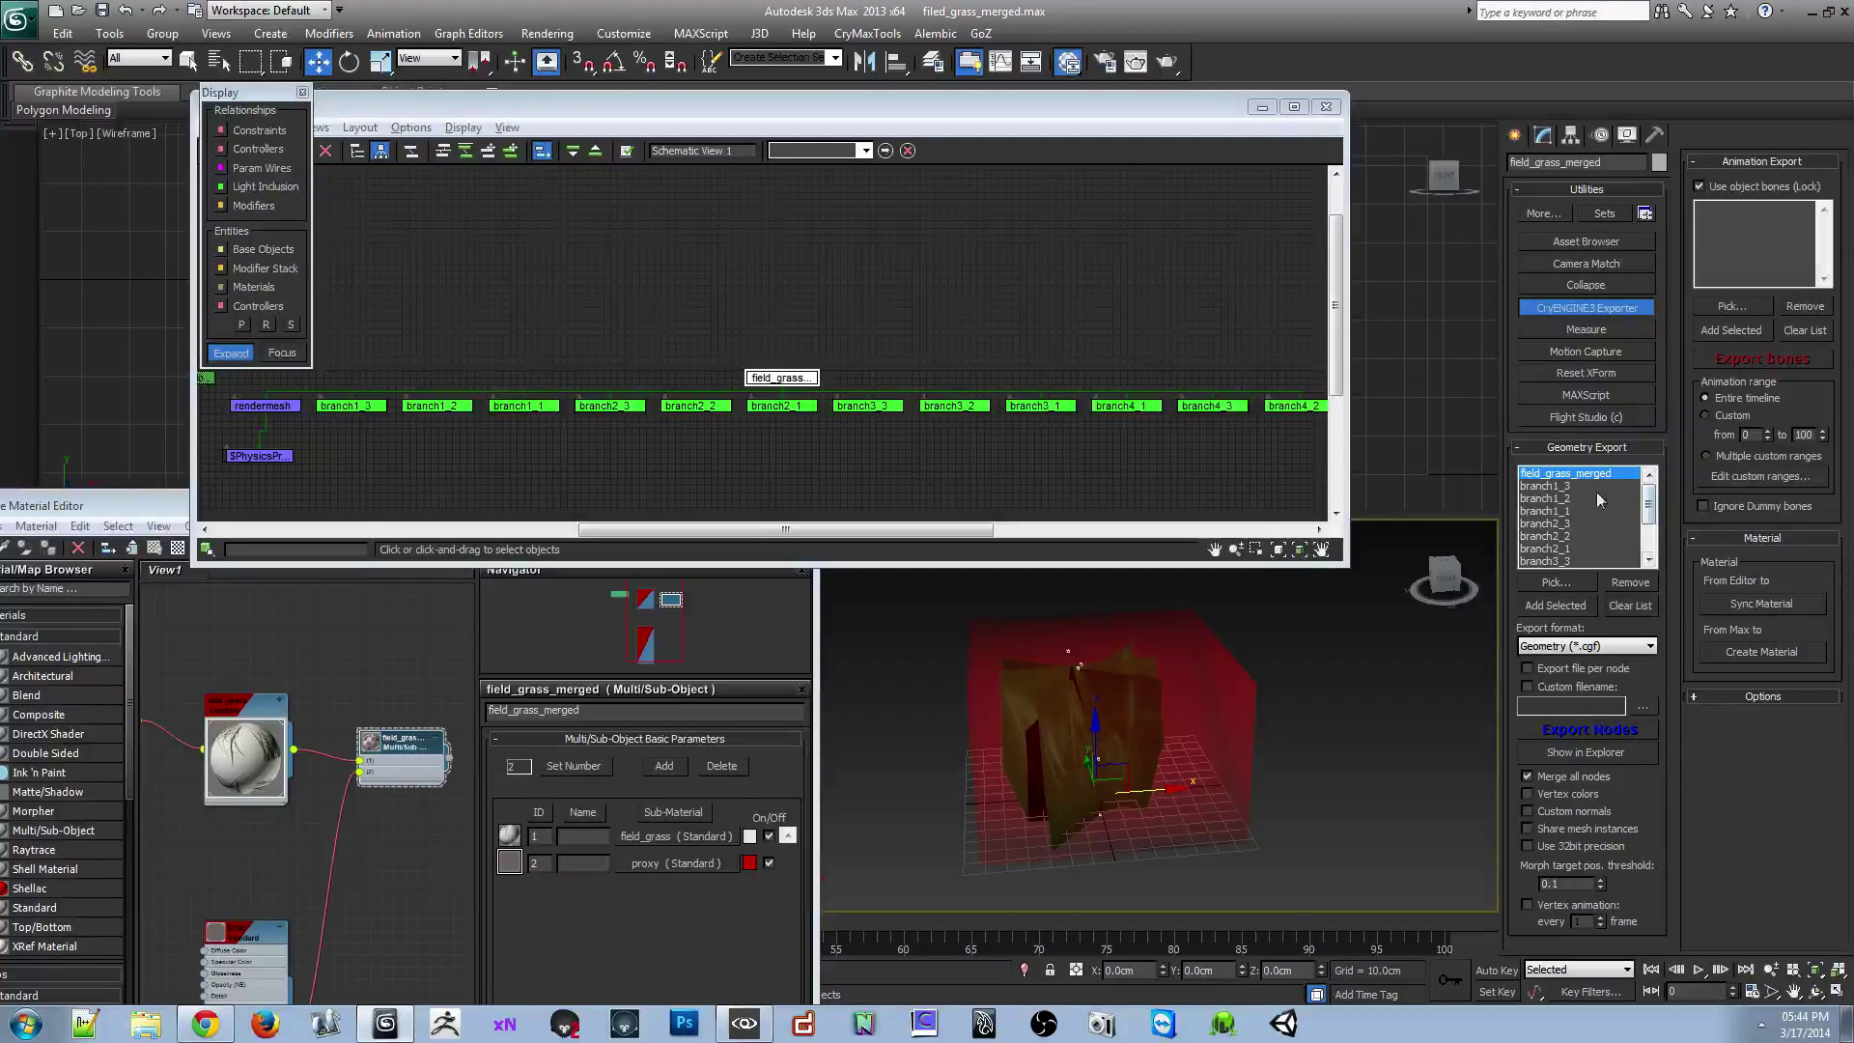
drag(1648, 497, 1653, 550)
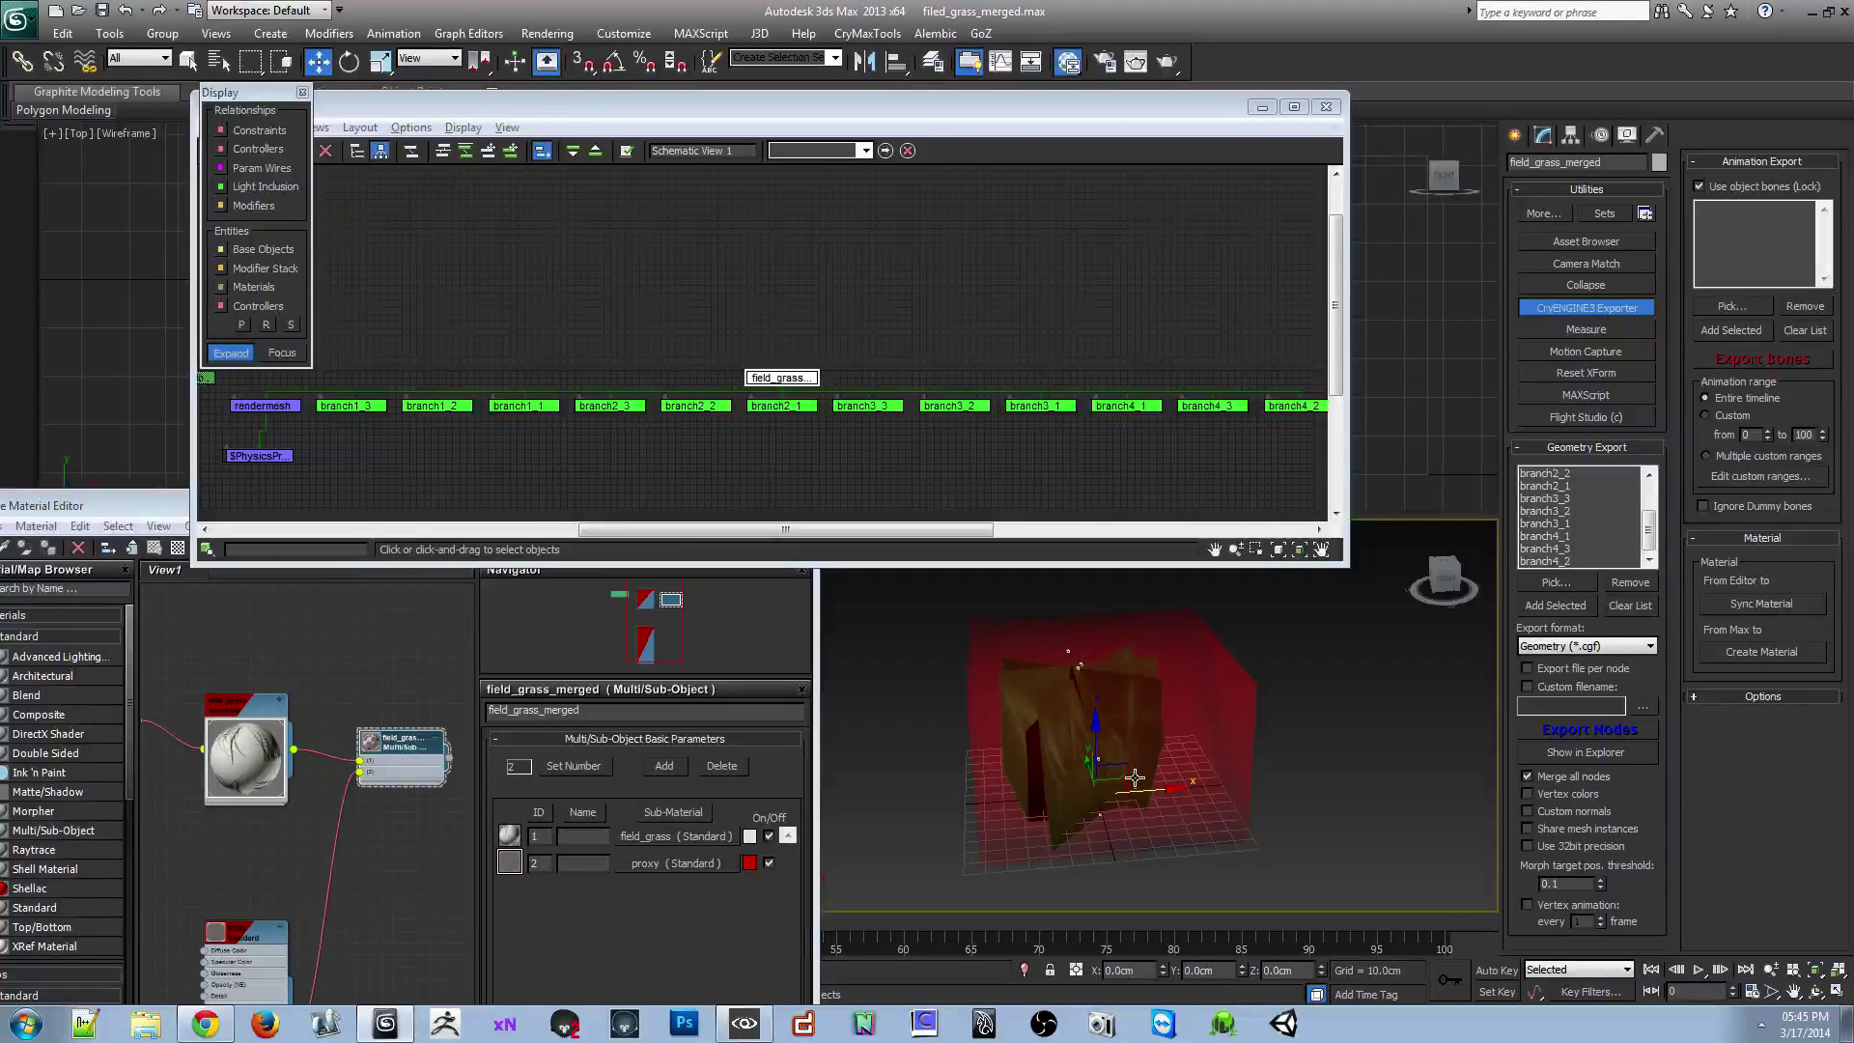
Select the branch1_1, branch1_2 and branch1_3 helpers in turn and examine where they sit along the grass blades
scroll(1170, 736, up, 3)
scroll(1169, 736, up, 2)
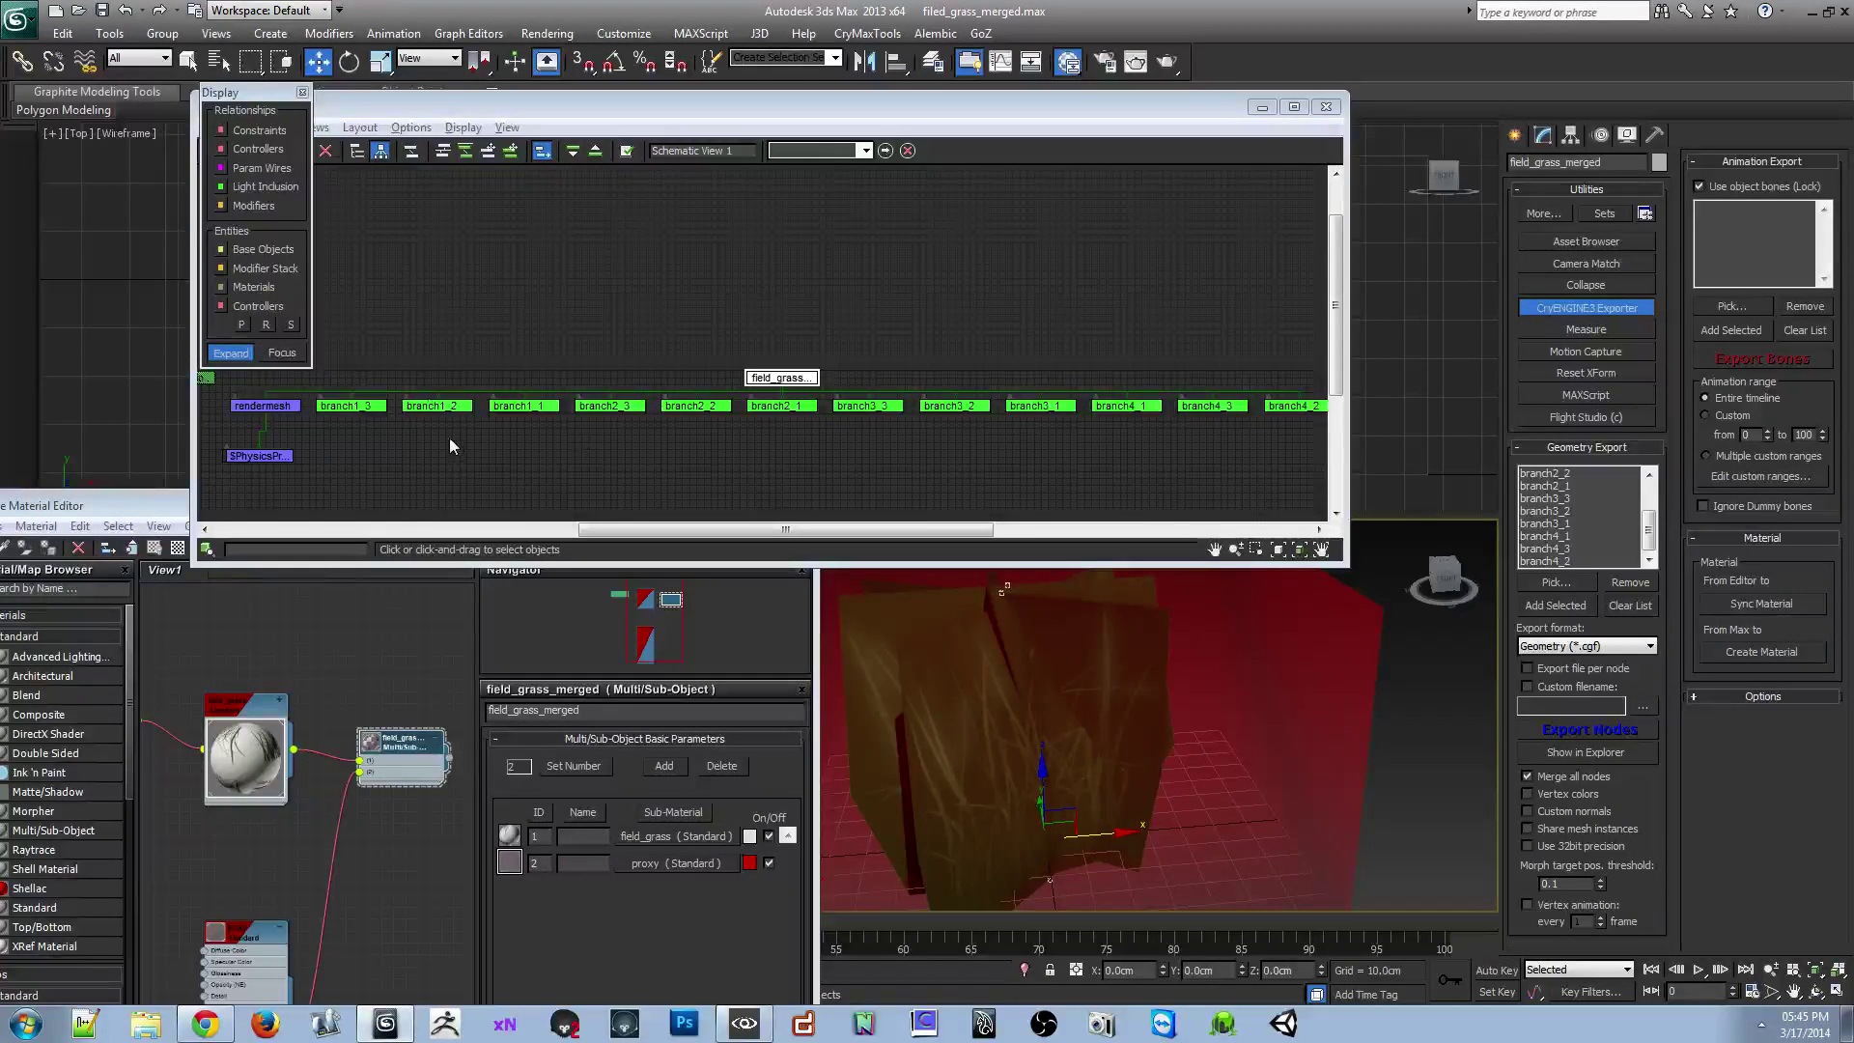
click(523, 405)
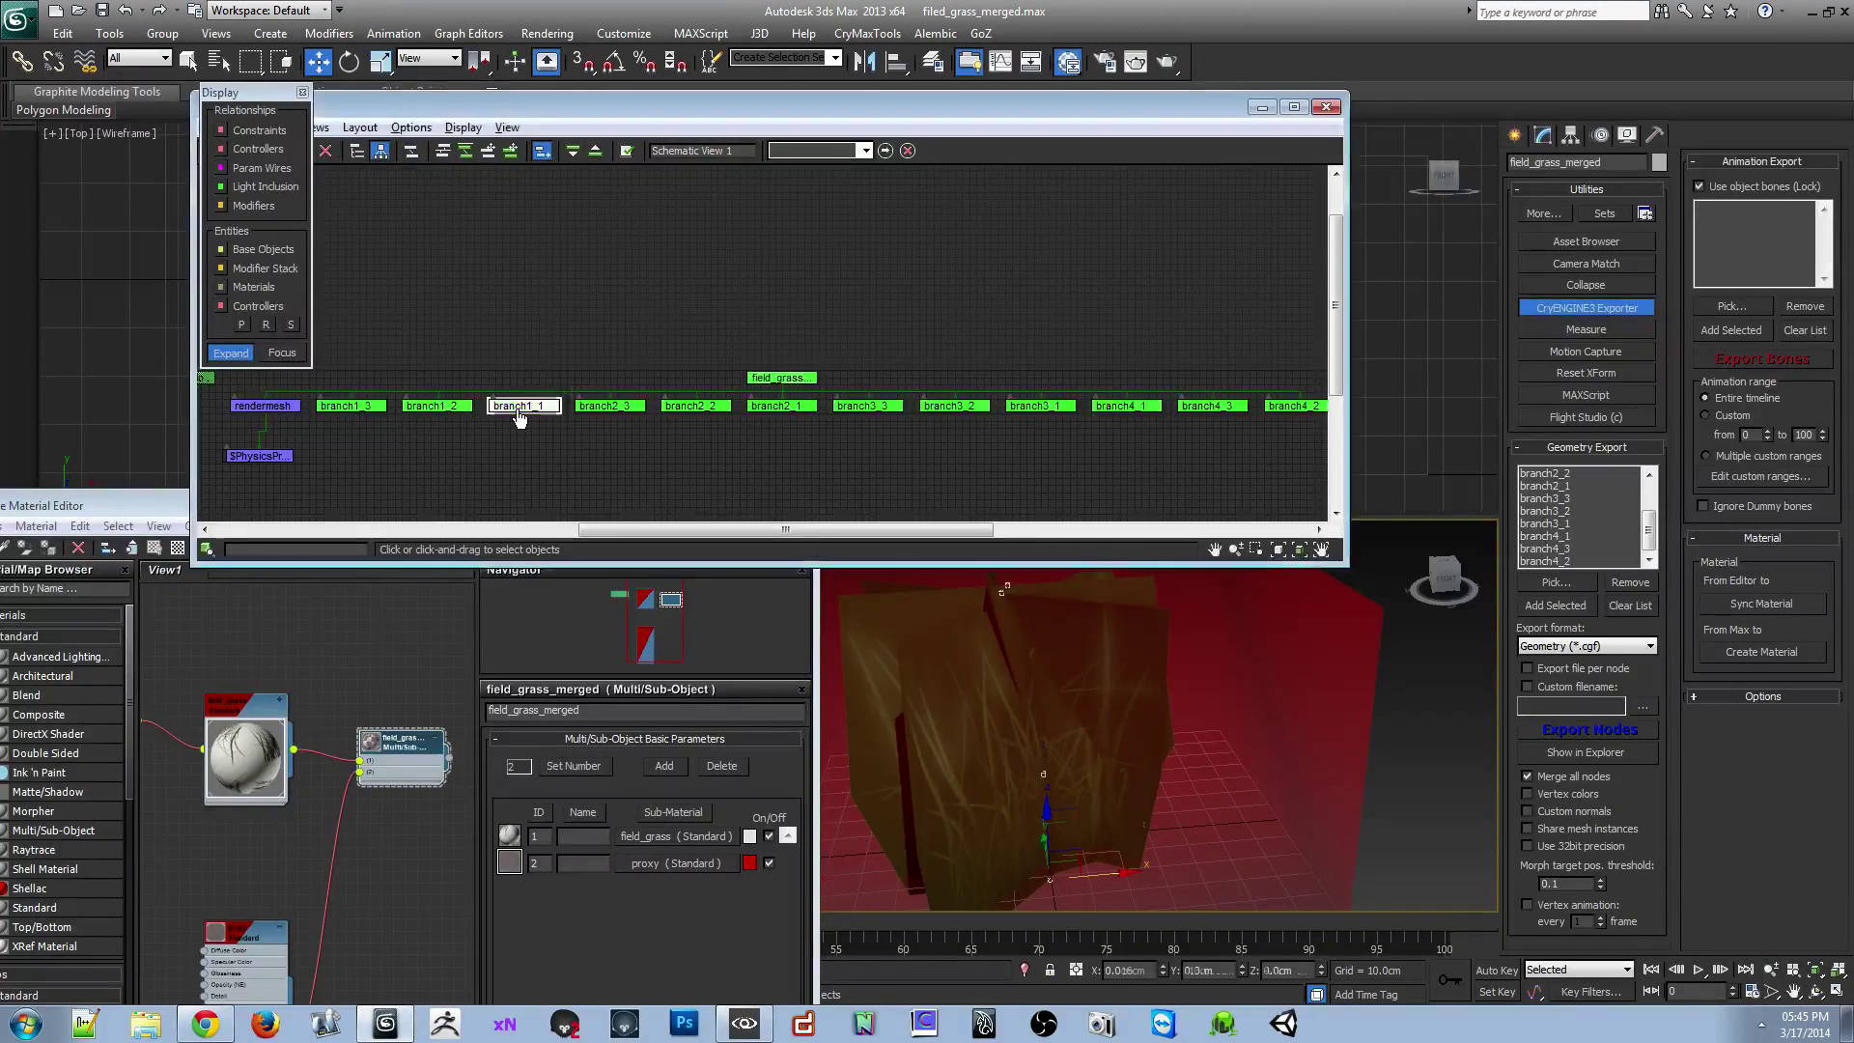
click(446, 410)
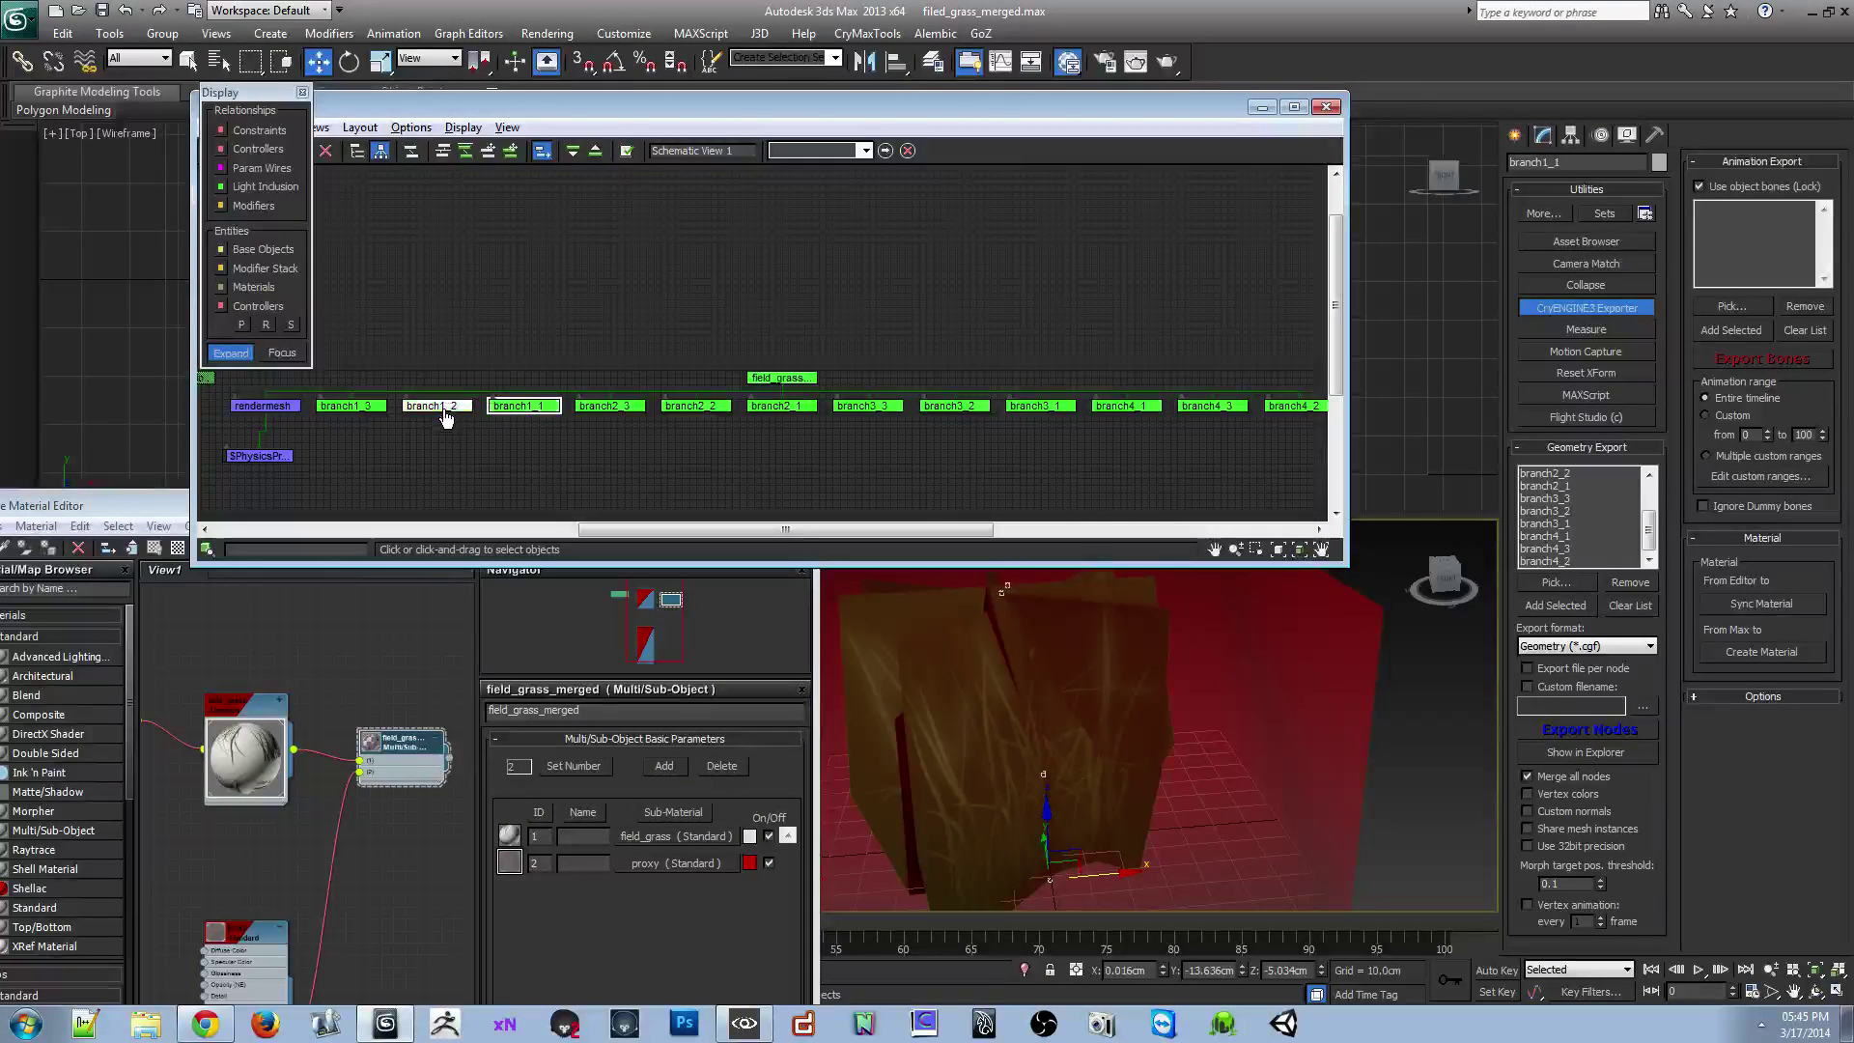
click(374, 407)
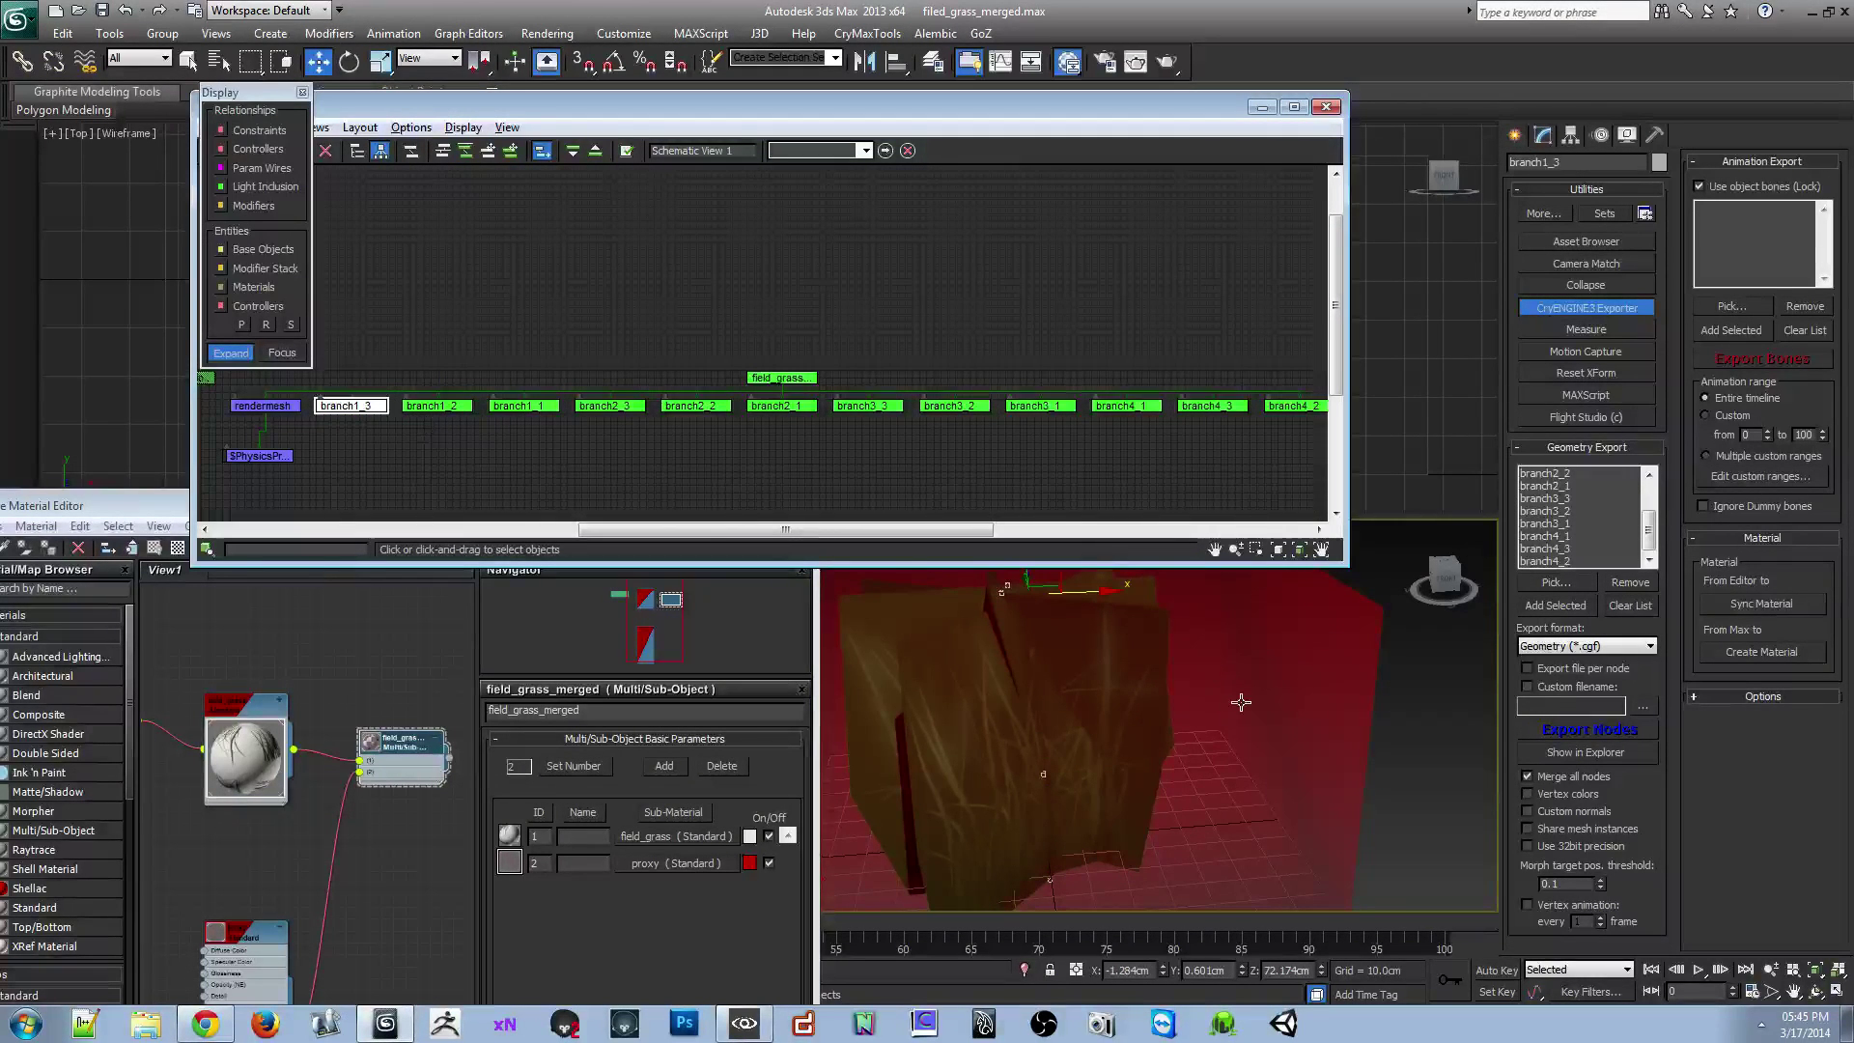
alt+middle_drag(1210, 723, 1120, 775)
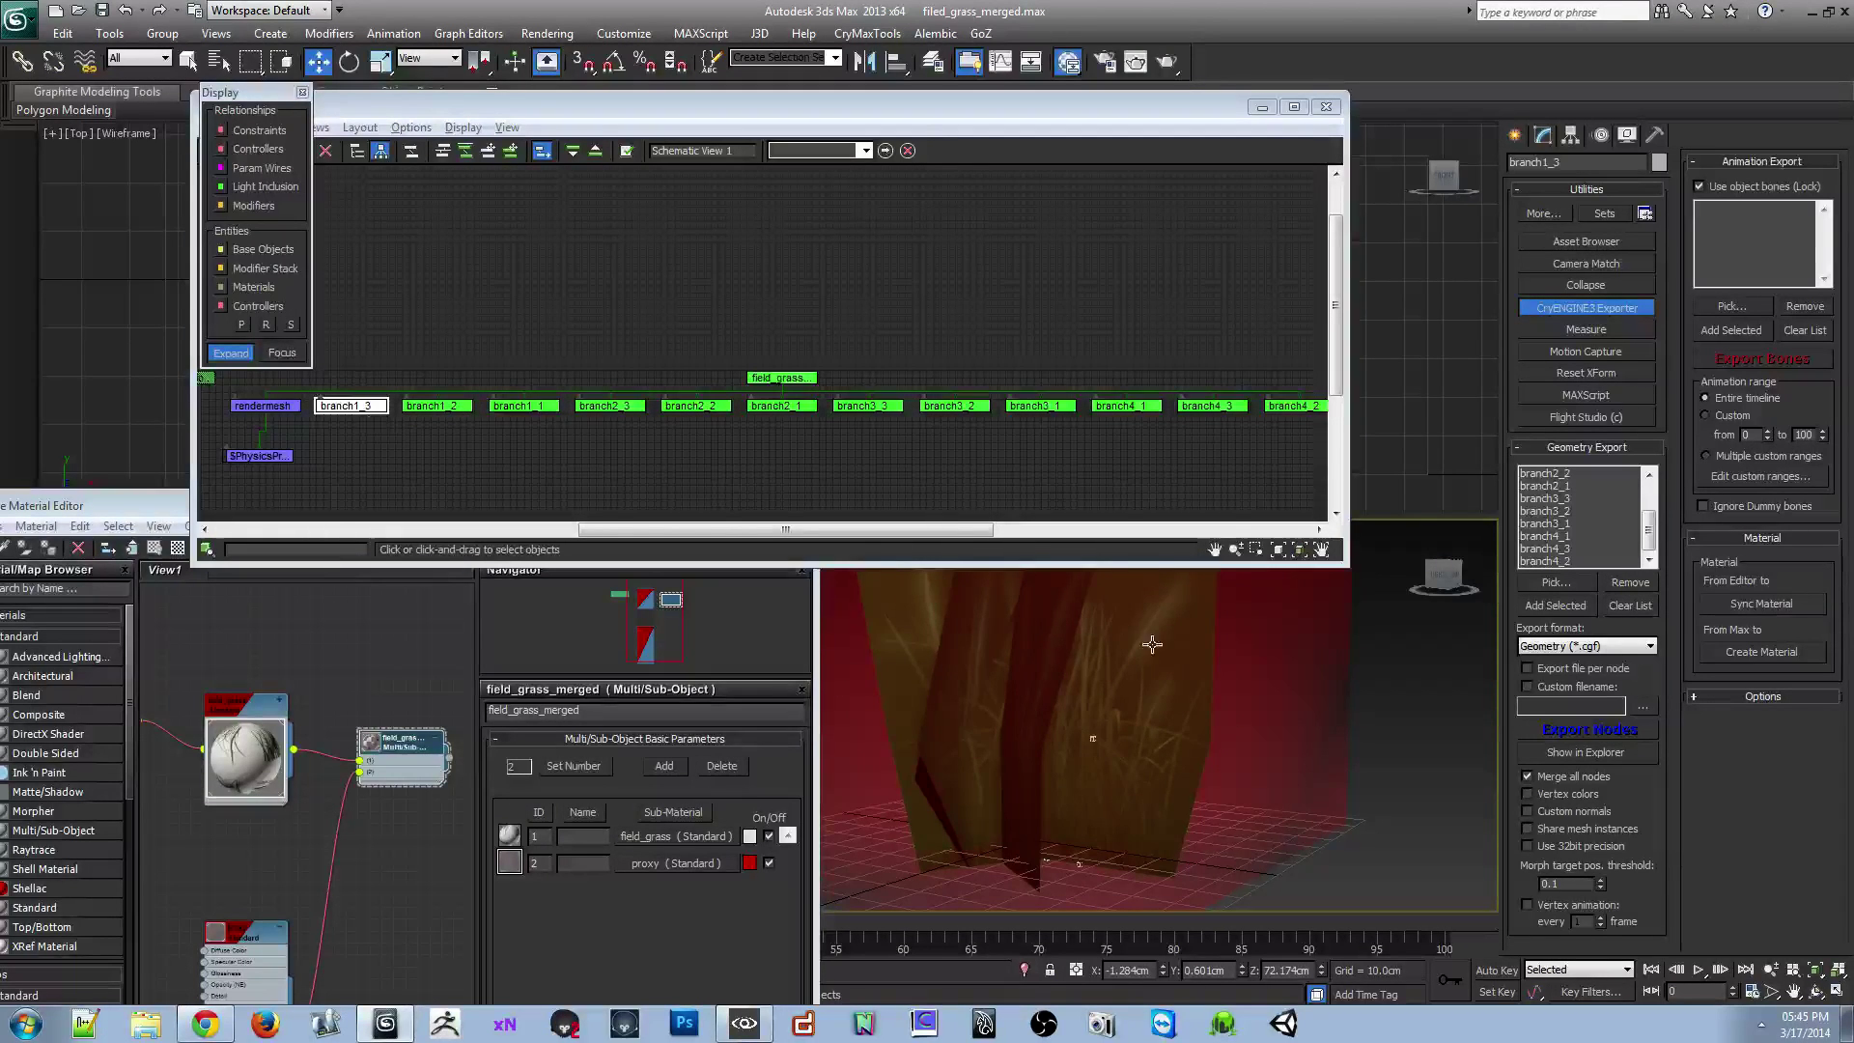
middle_drag(1178, 658, 1176, 719)
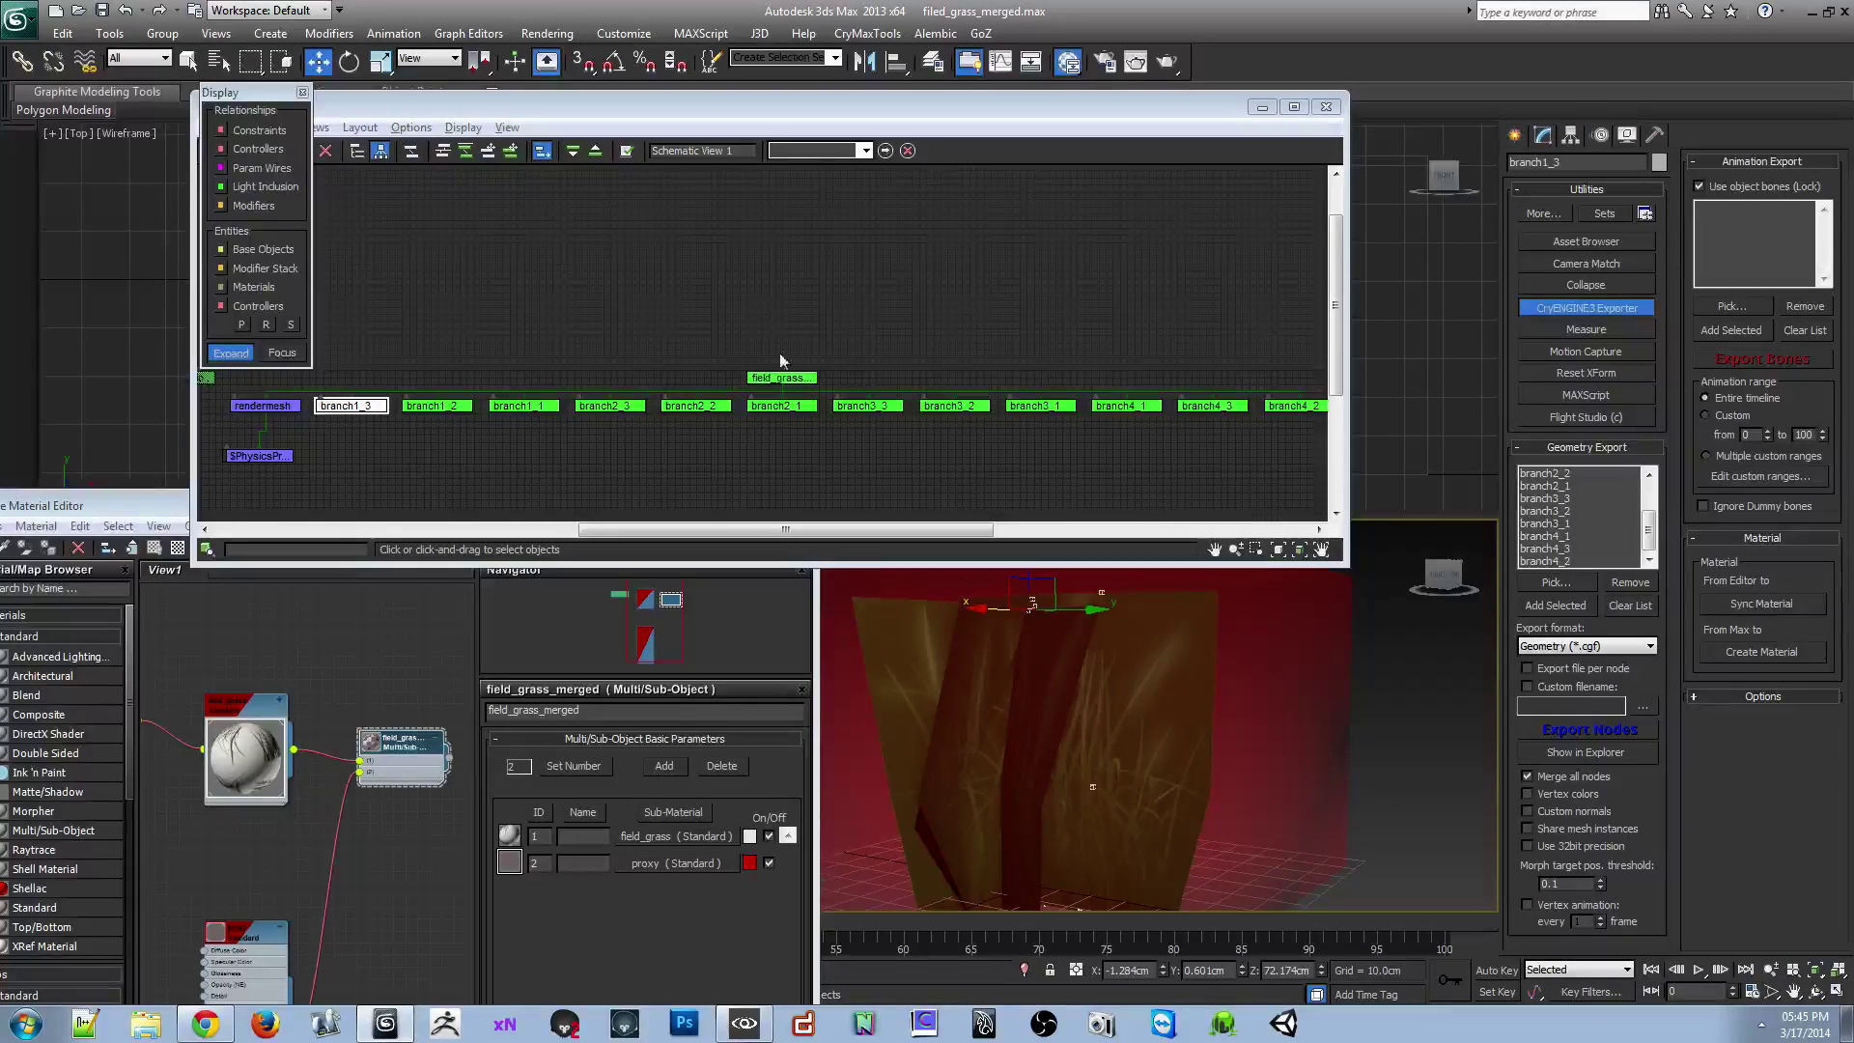
Select the field_grass_merged parent node and review the branch nodes in the geometry export list
click(781, 379)
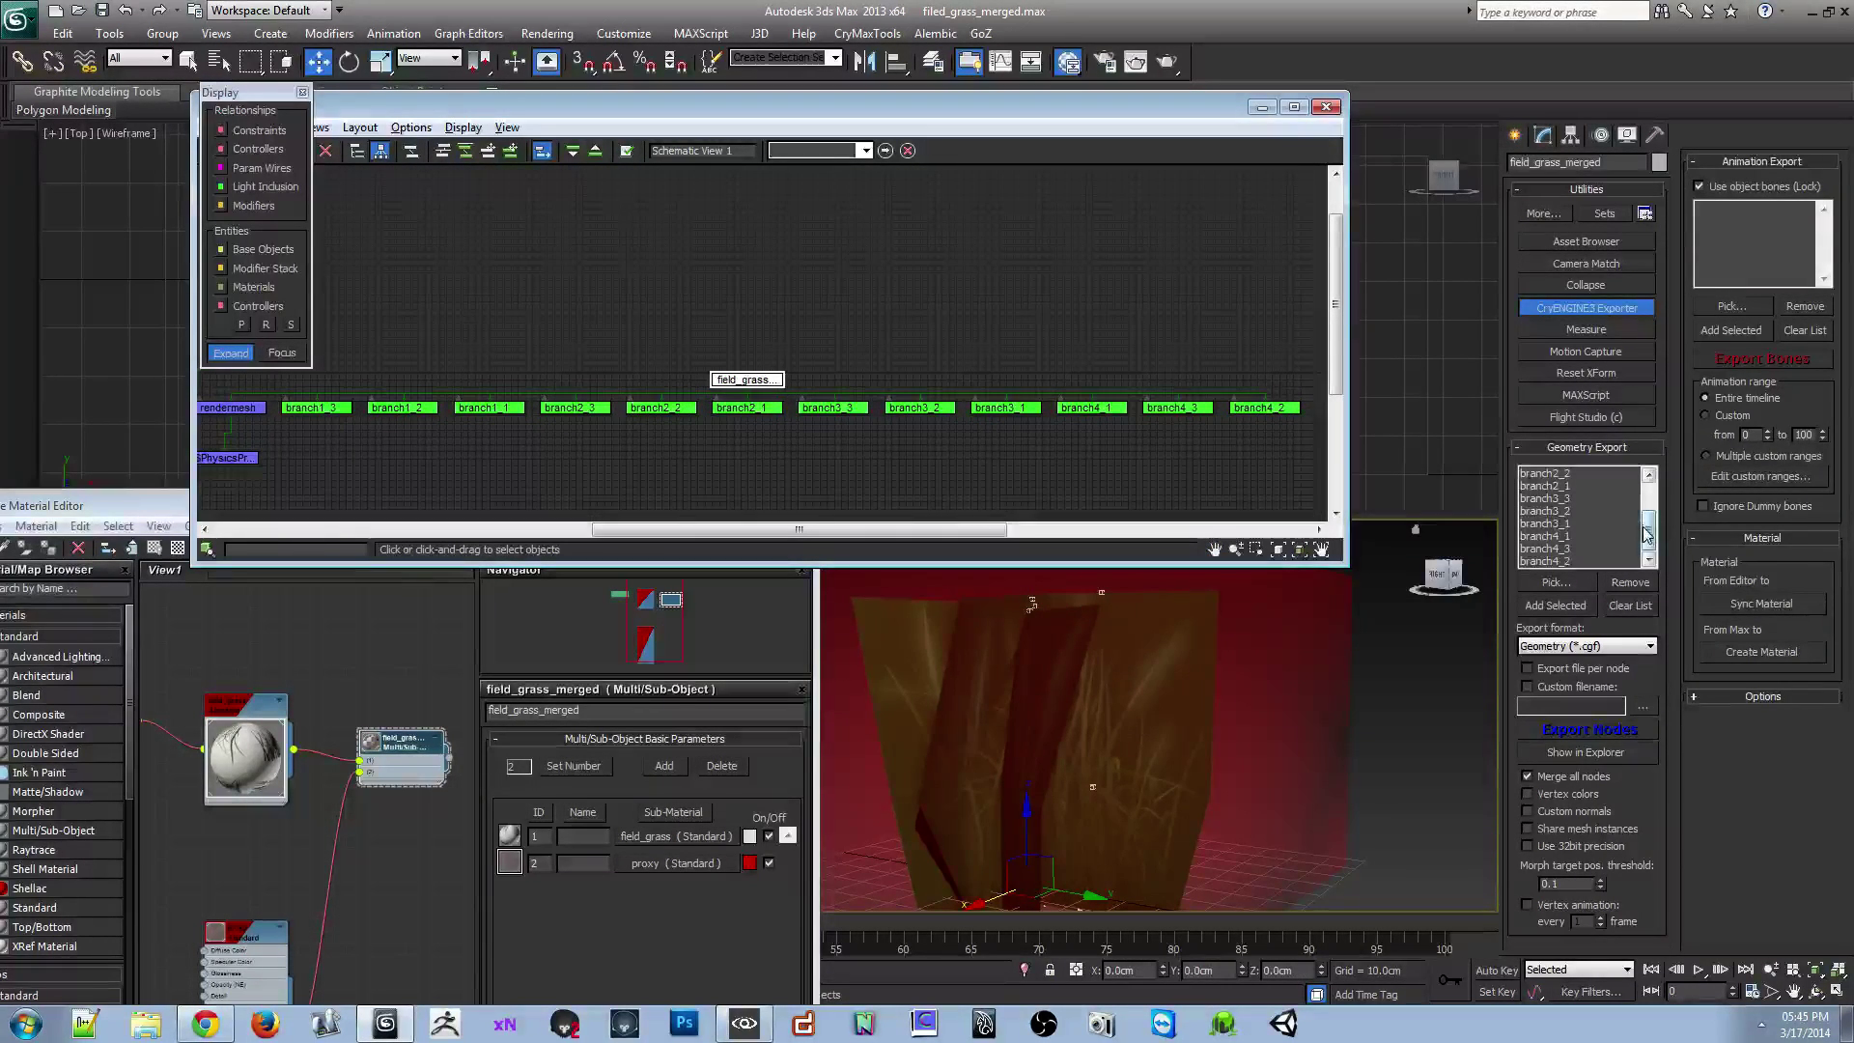
mouse_move(1649, 541)
mouse_down()
mouse_move(1650, 512)
mouse_move(1647, 536)
mouse_up()
middle_drag(478, 305, 566, 320)
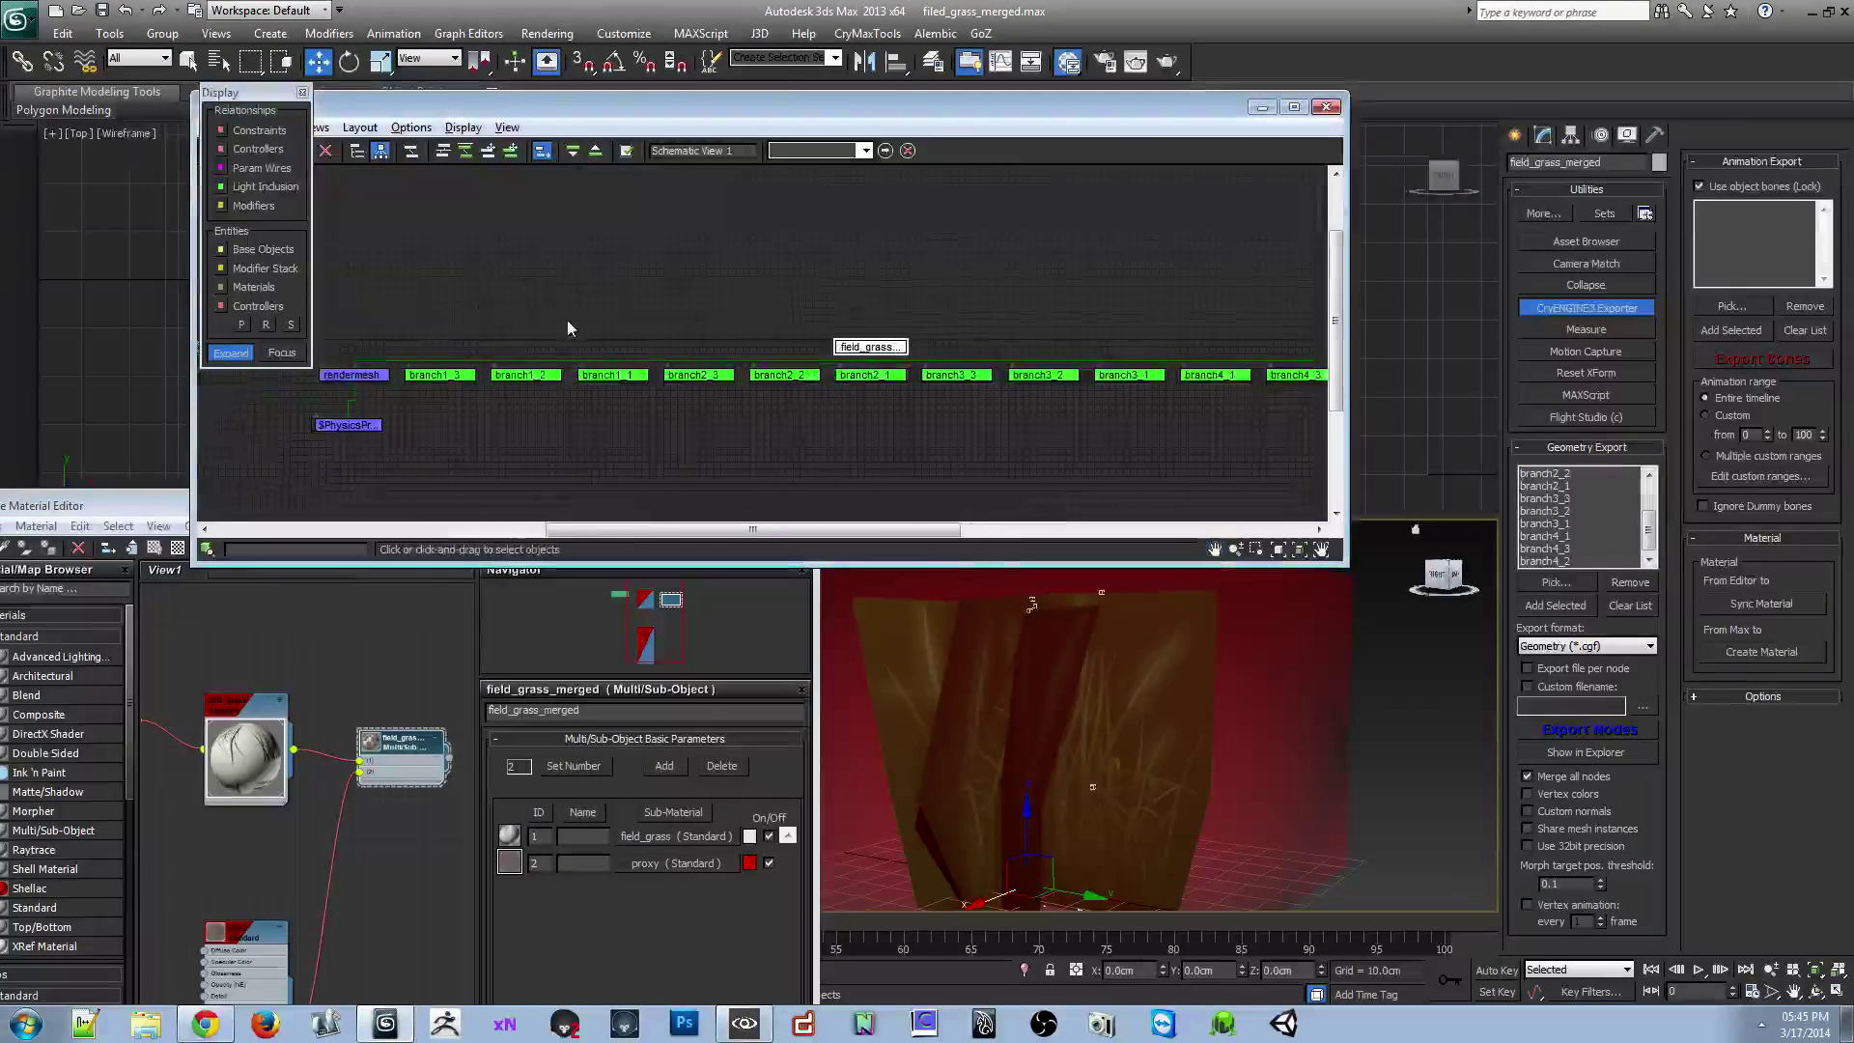
Select the rendermesh node and its child physics proxy in turn, and inspect their bounds around the grass mesh
click(352, 375)
click(1097, 683)
scroll(1100, 702, down, 4)
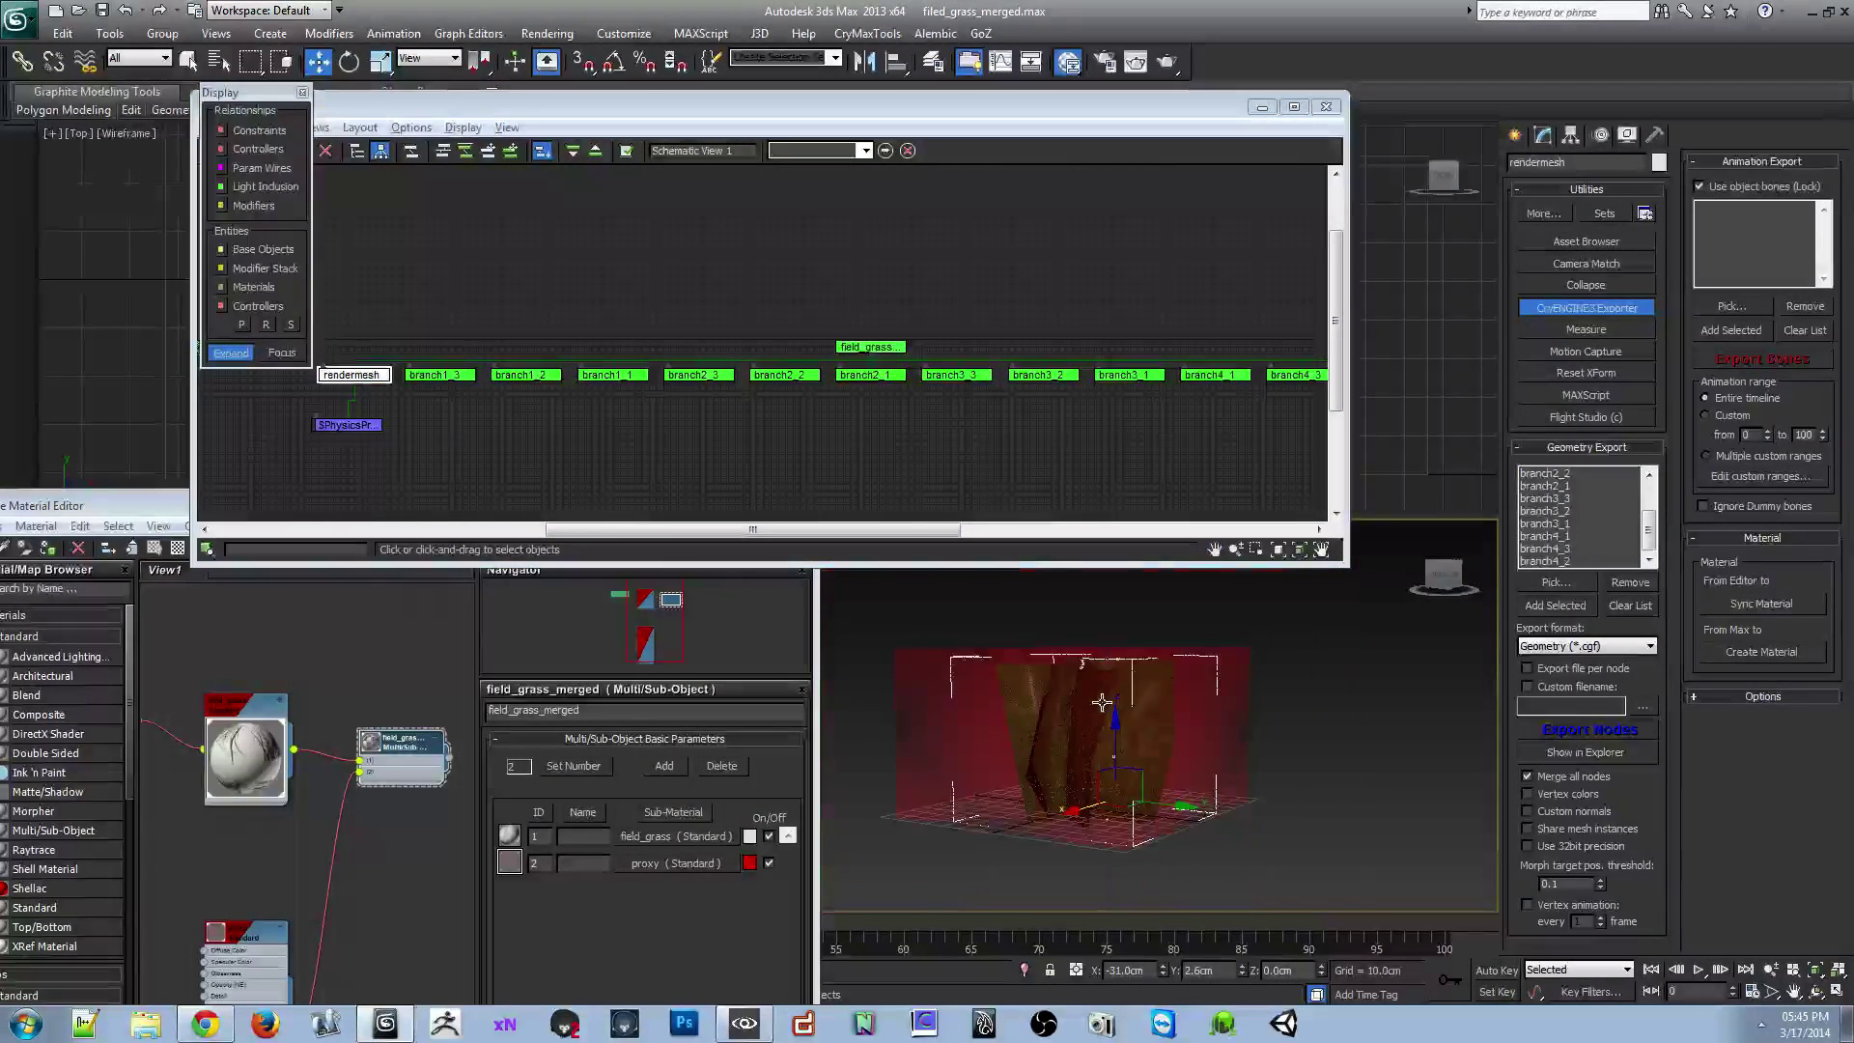
drag(1144, 772, 1120, 724)
click(346, 425)
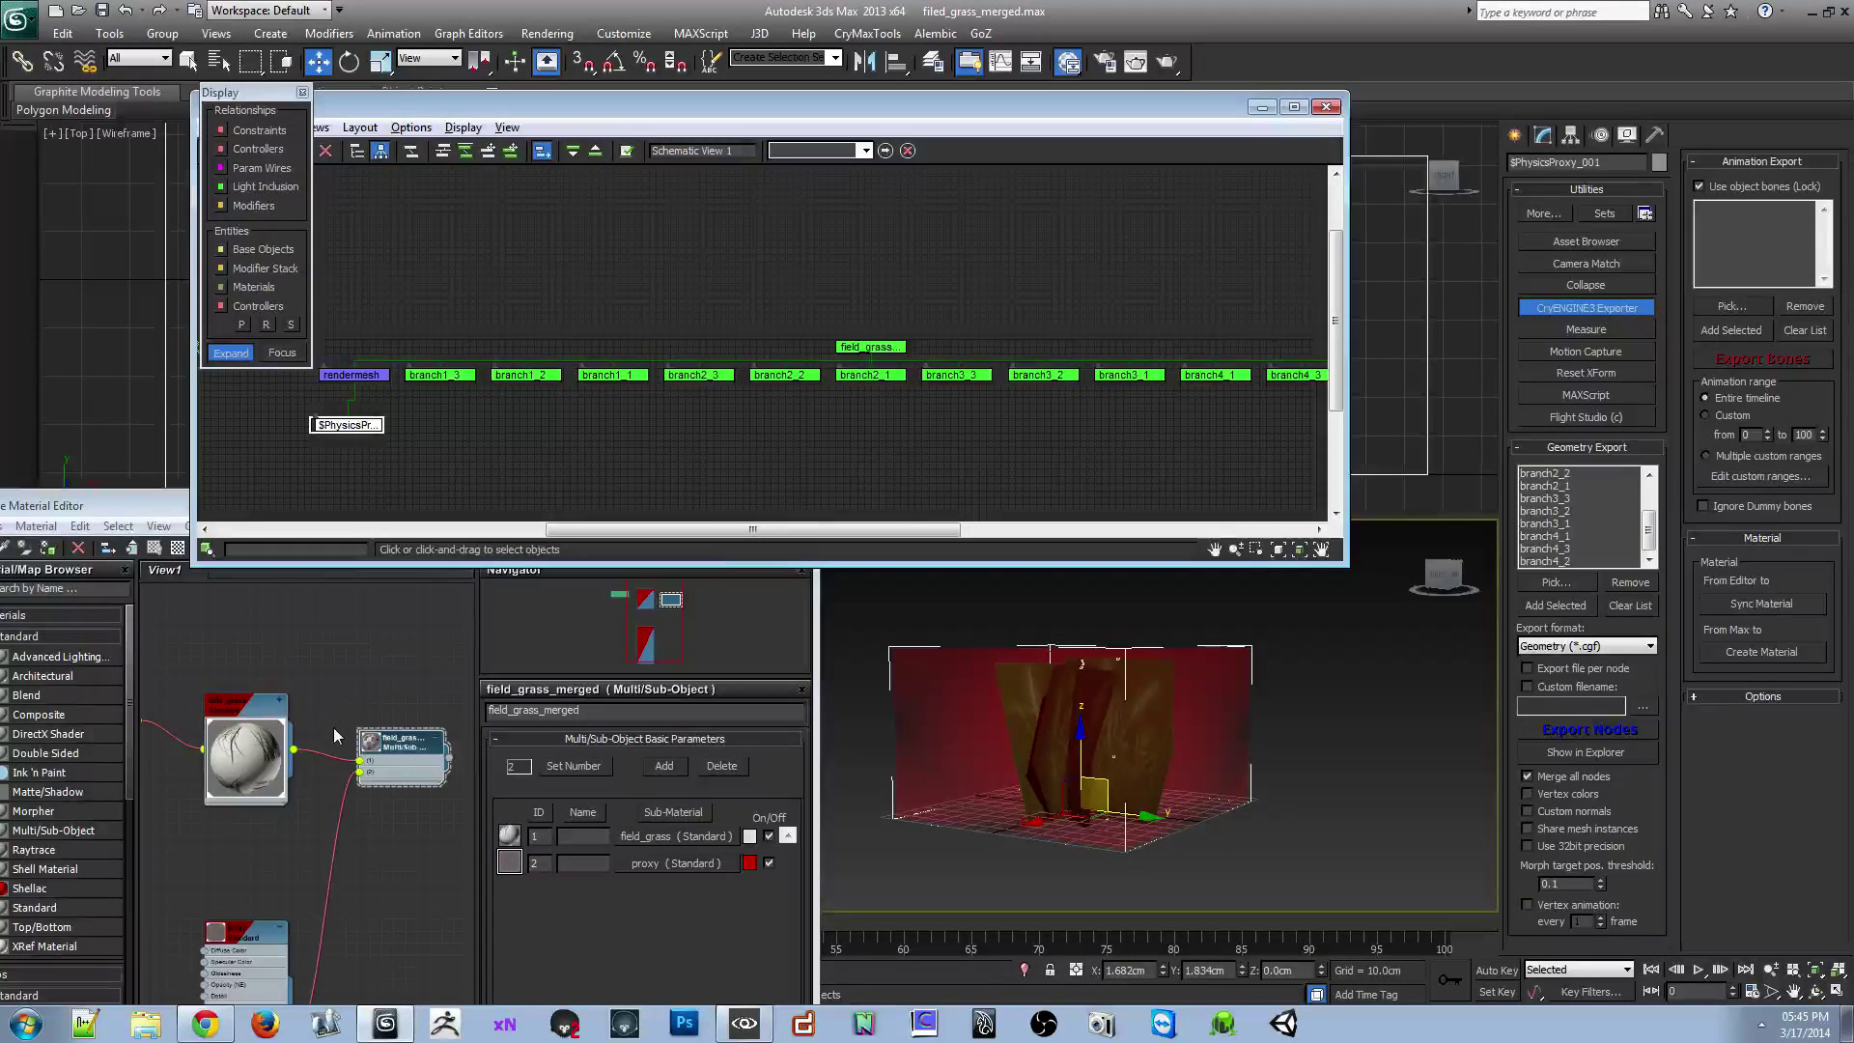
Open the proxy sub-material and choose No Collide as its physicalization type
middle_drag(360, 695, 415, 594)
double_click(309, 869)
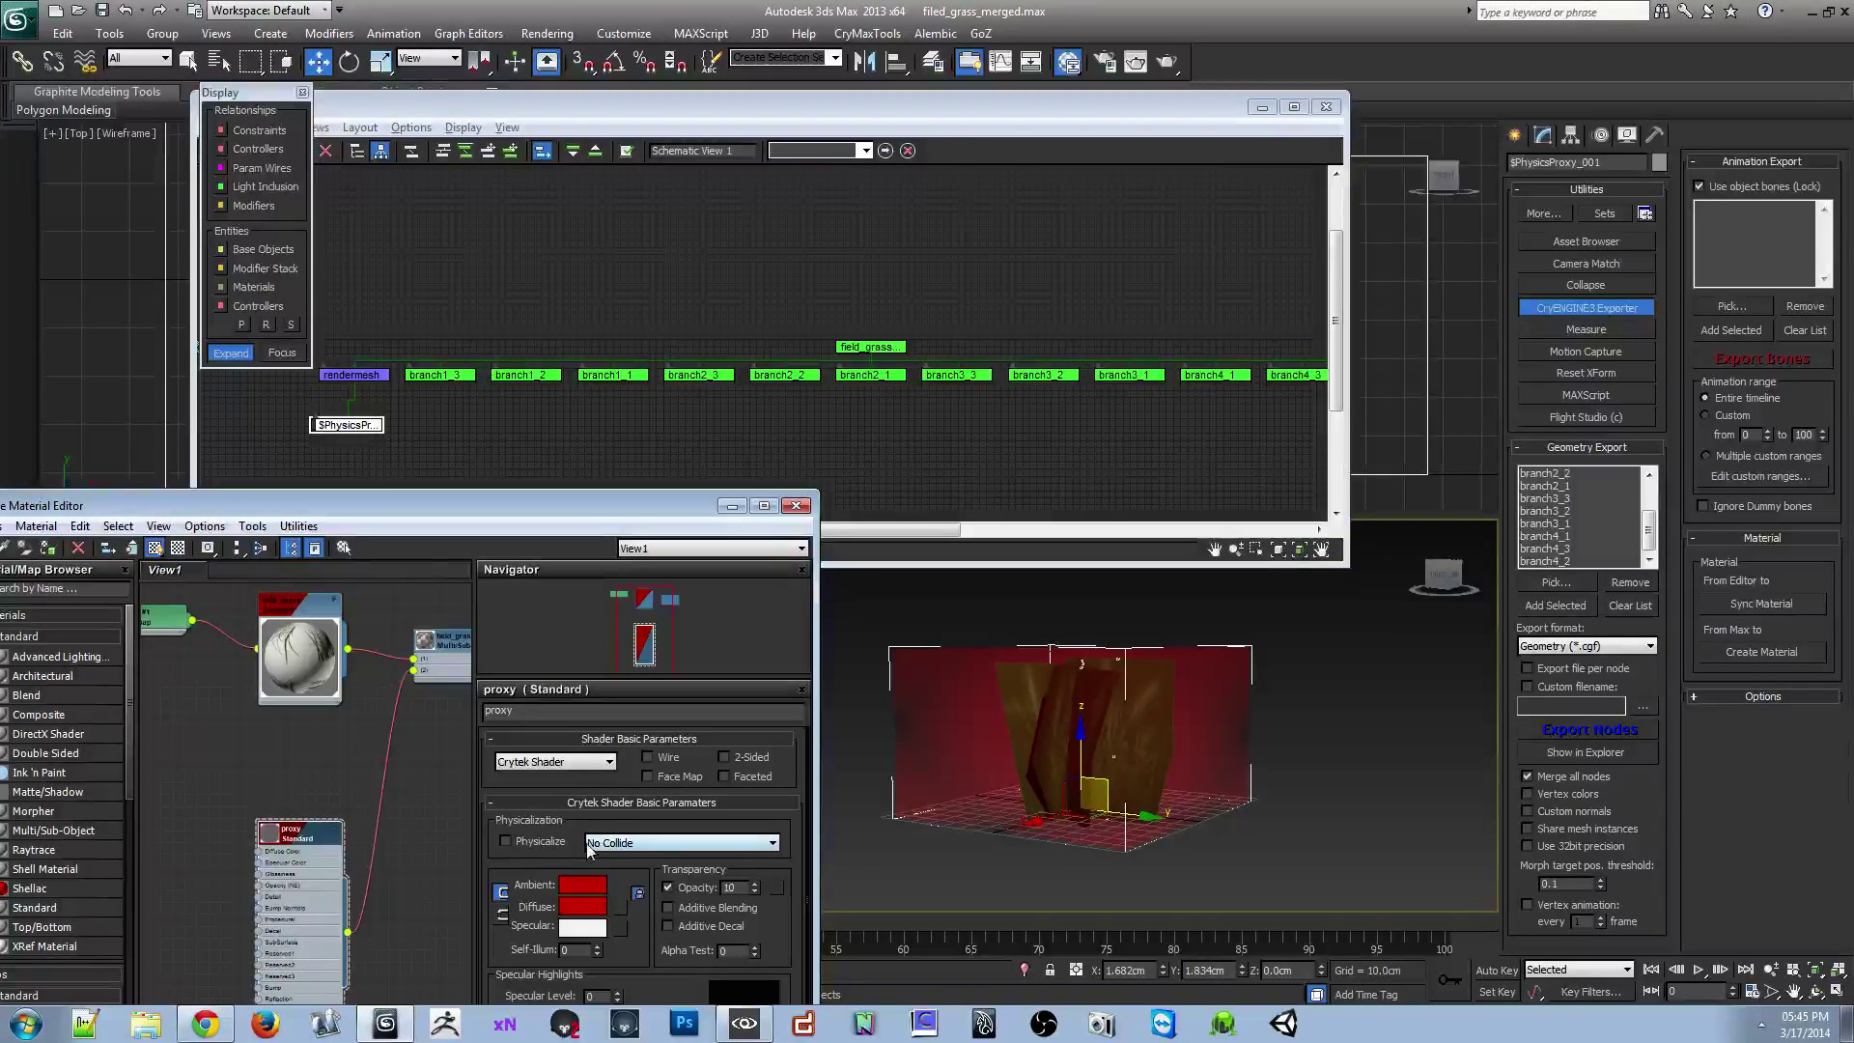
click(628, 847)
click(632, 884)
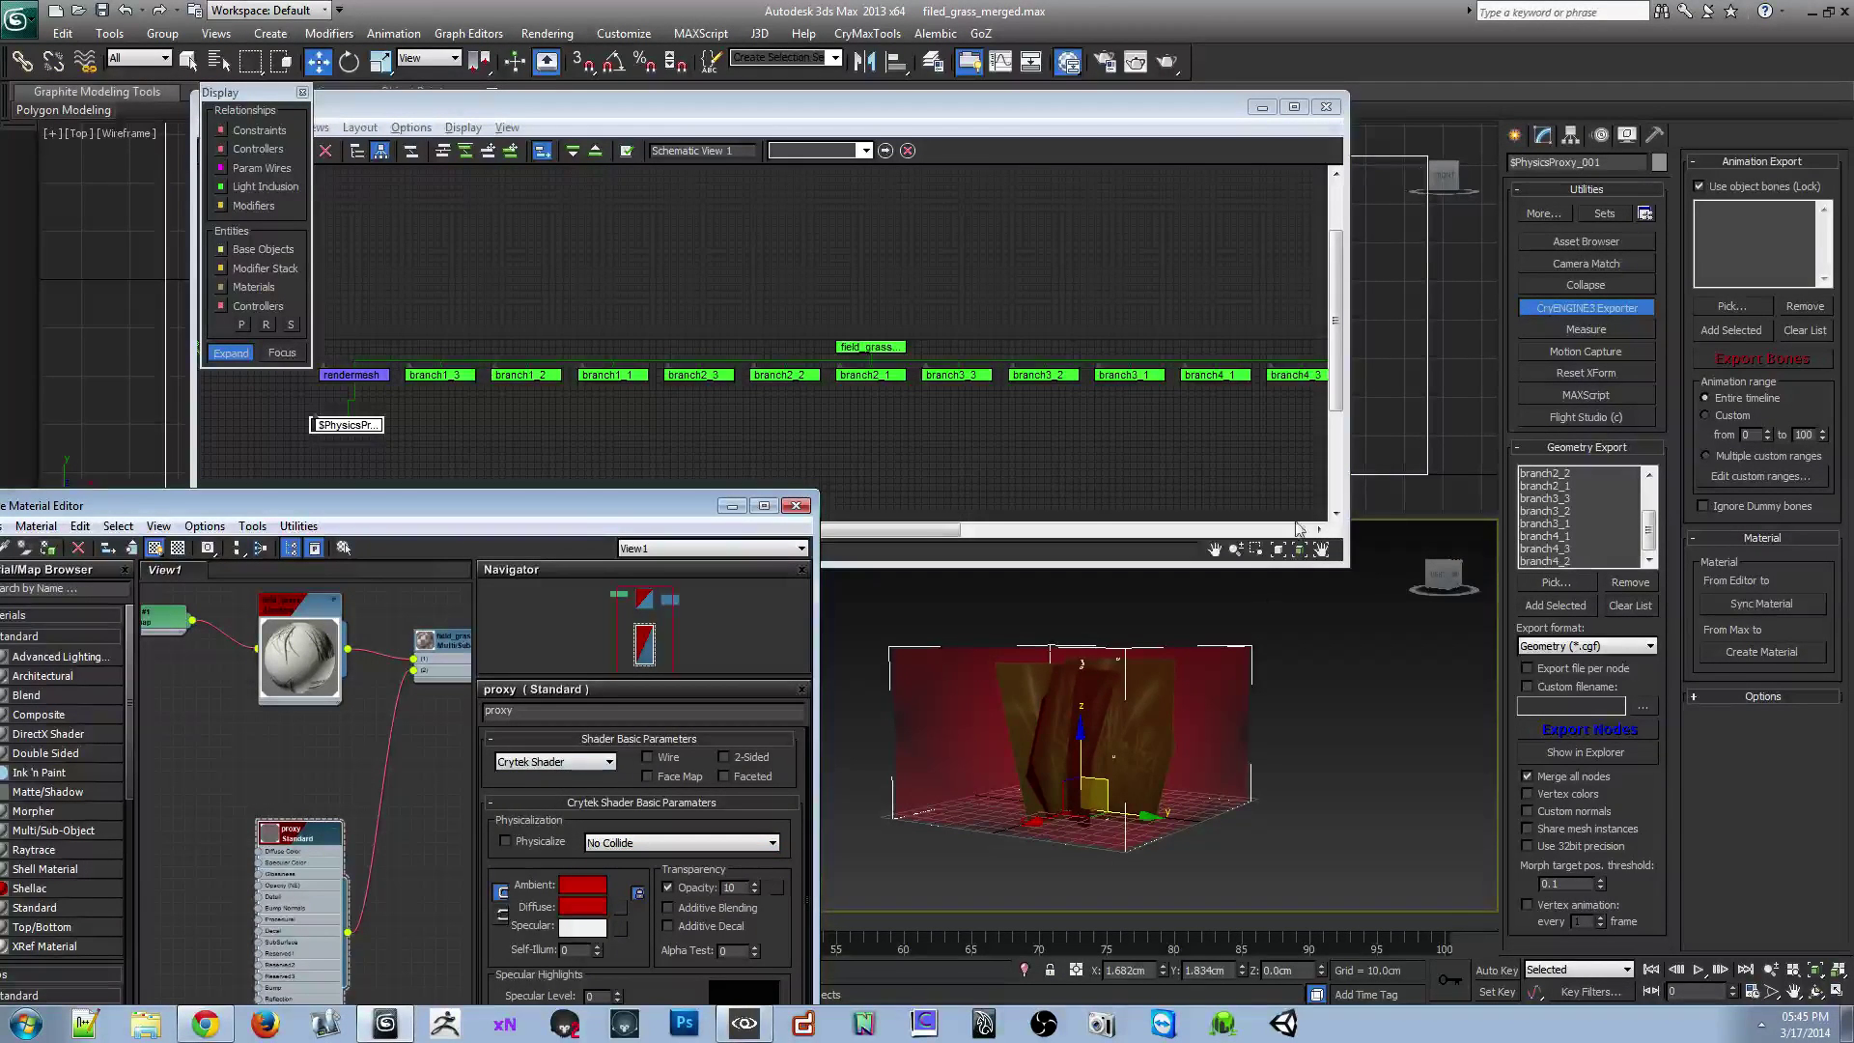
Check the physics proxy's Material modifier ID against the sub-material slots of the field_grass_merged Multi/Sub-Object material
click(1544, 135)
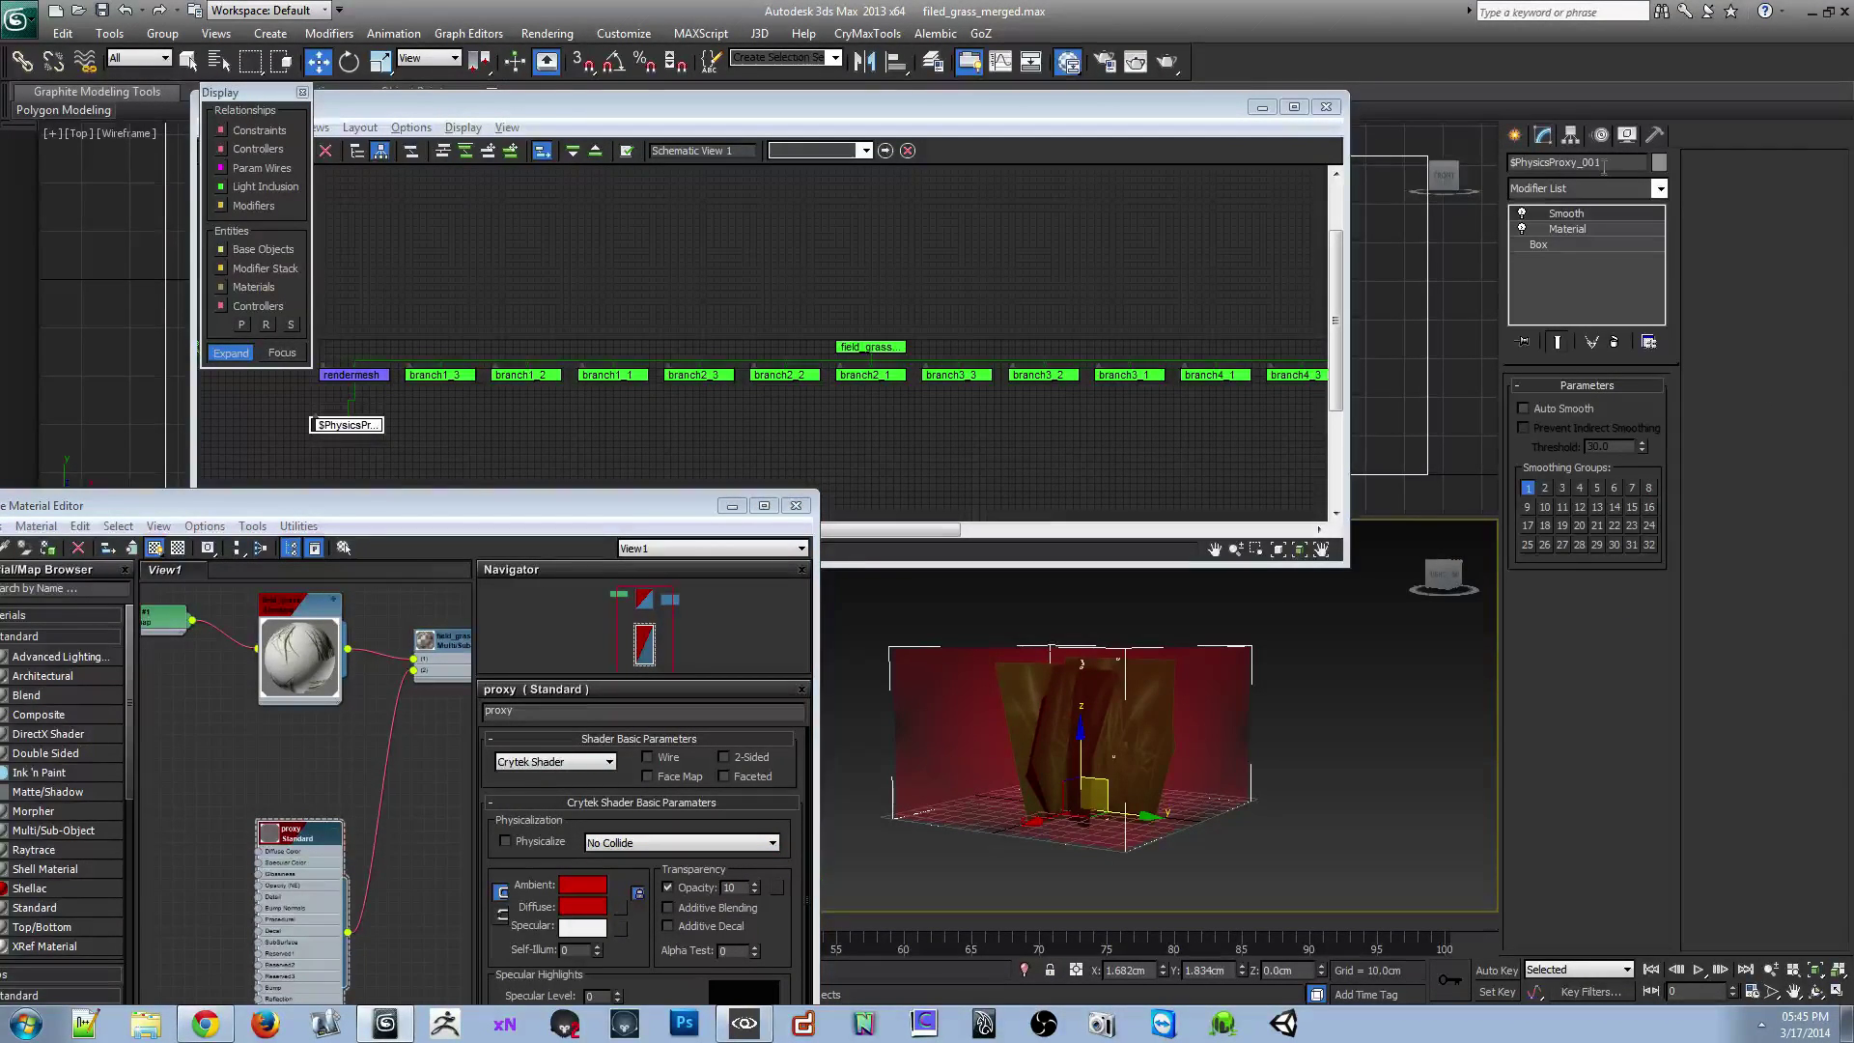
click(1569, 230)
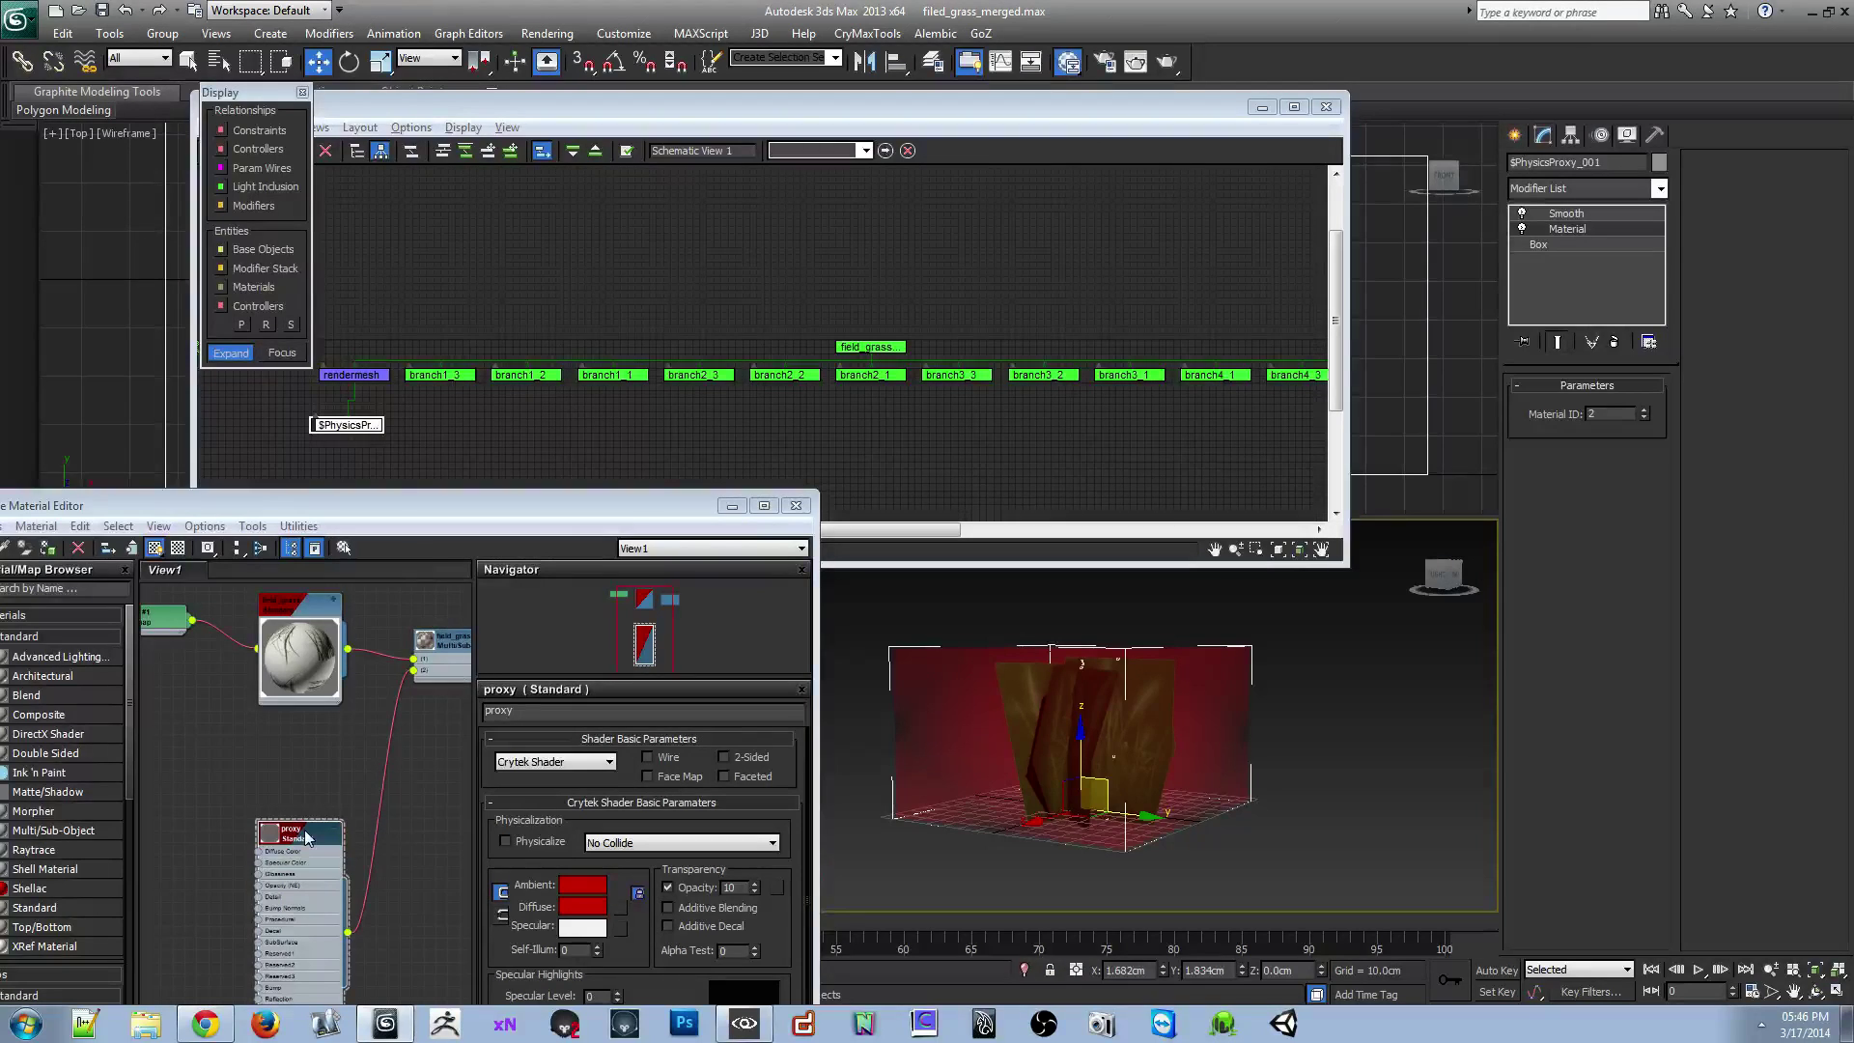
double_click(450, 645)
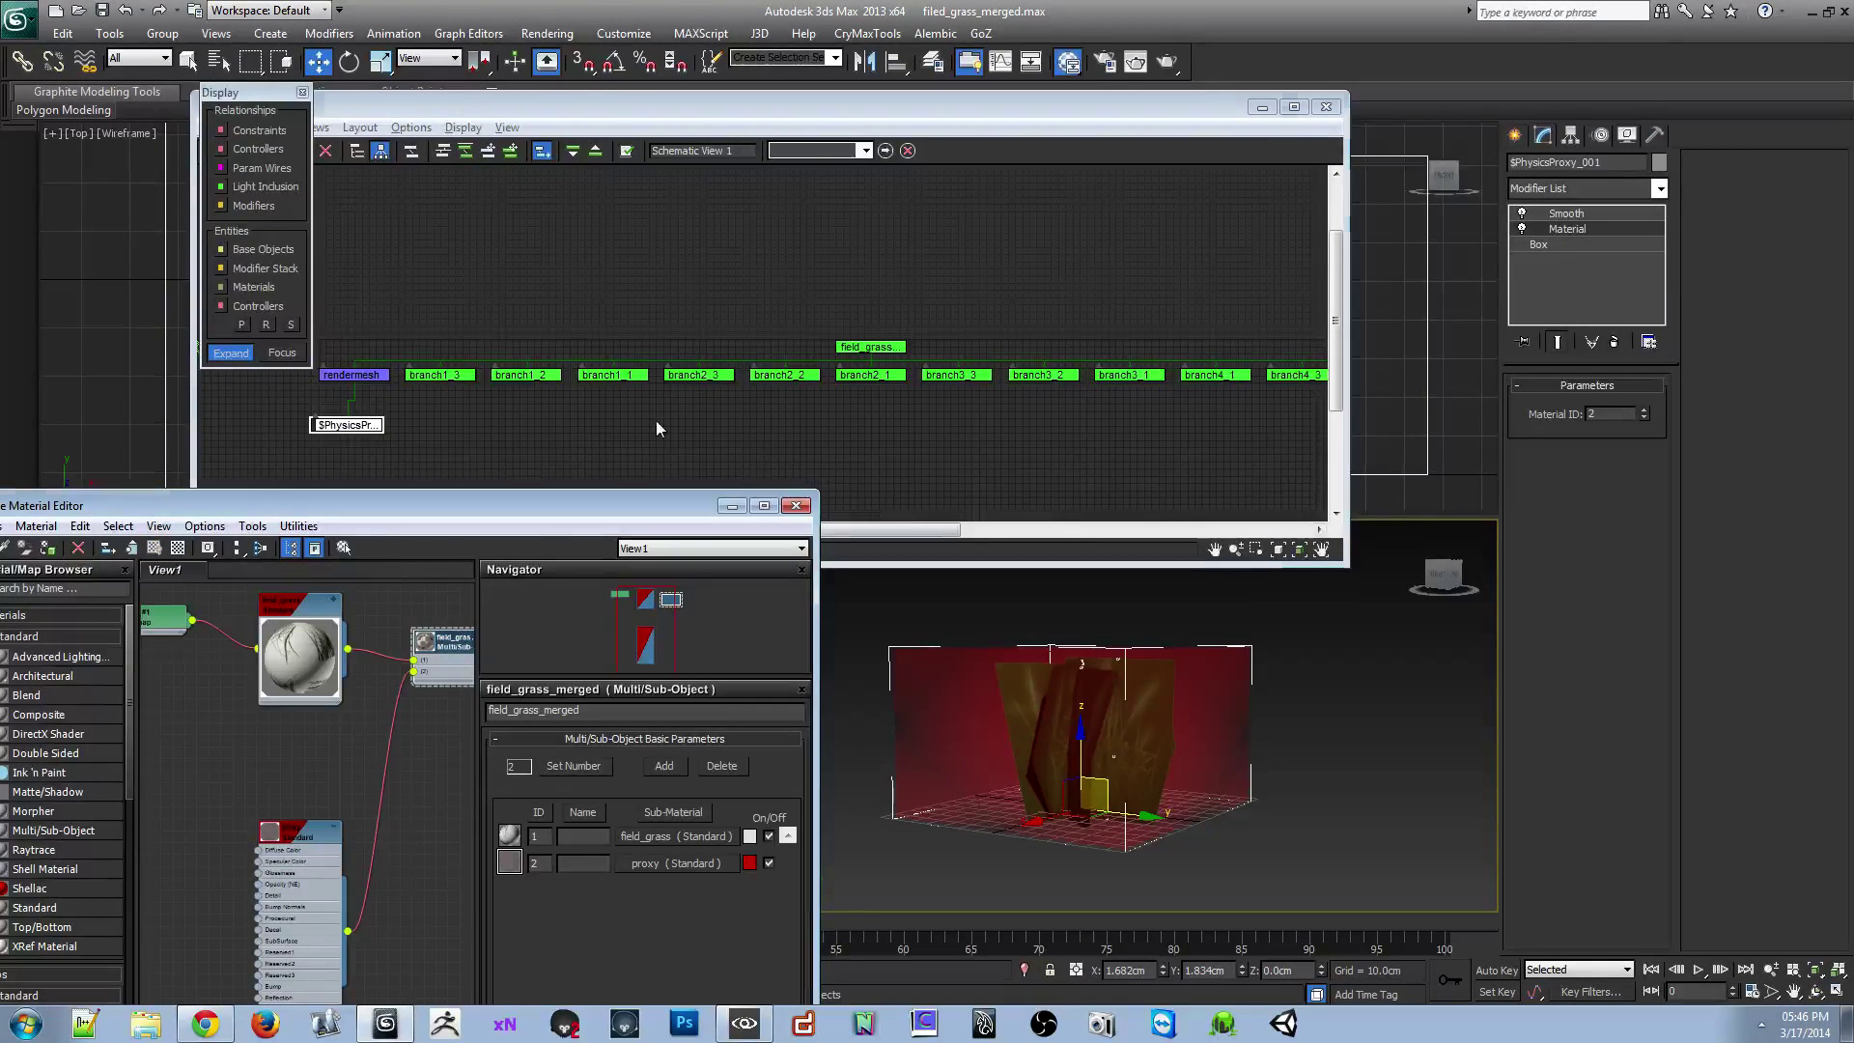
middle_drag(656, 420, 694, 397)
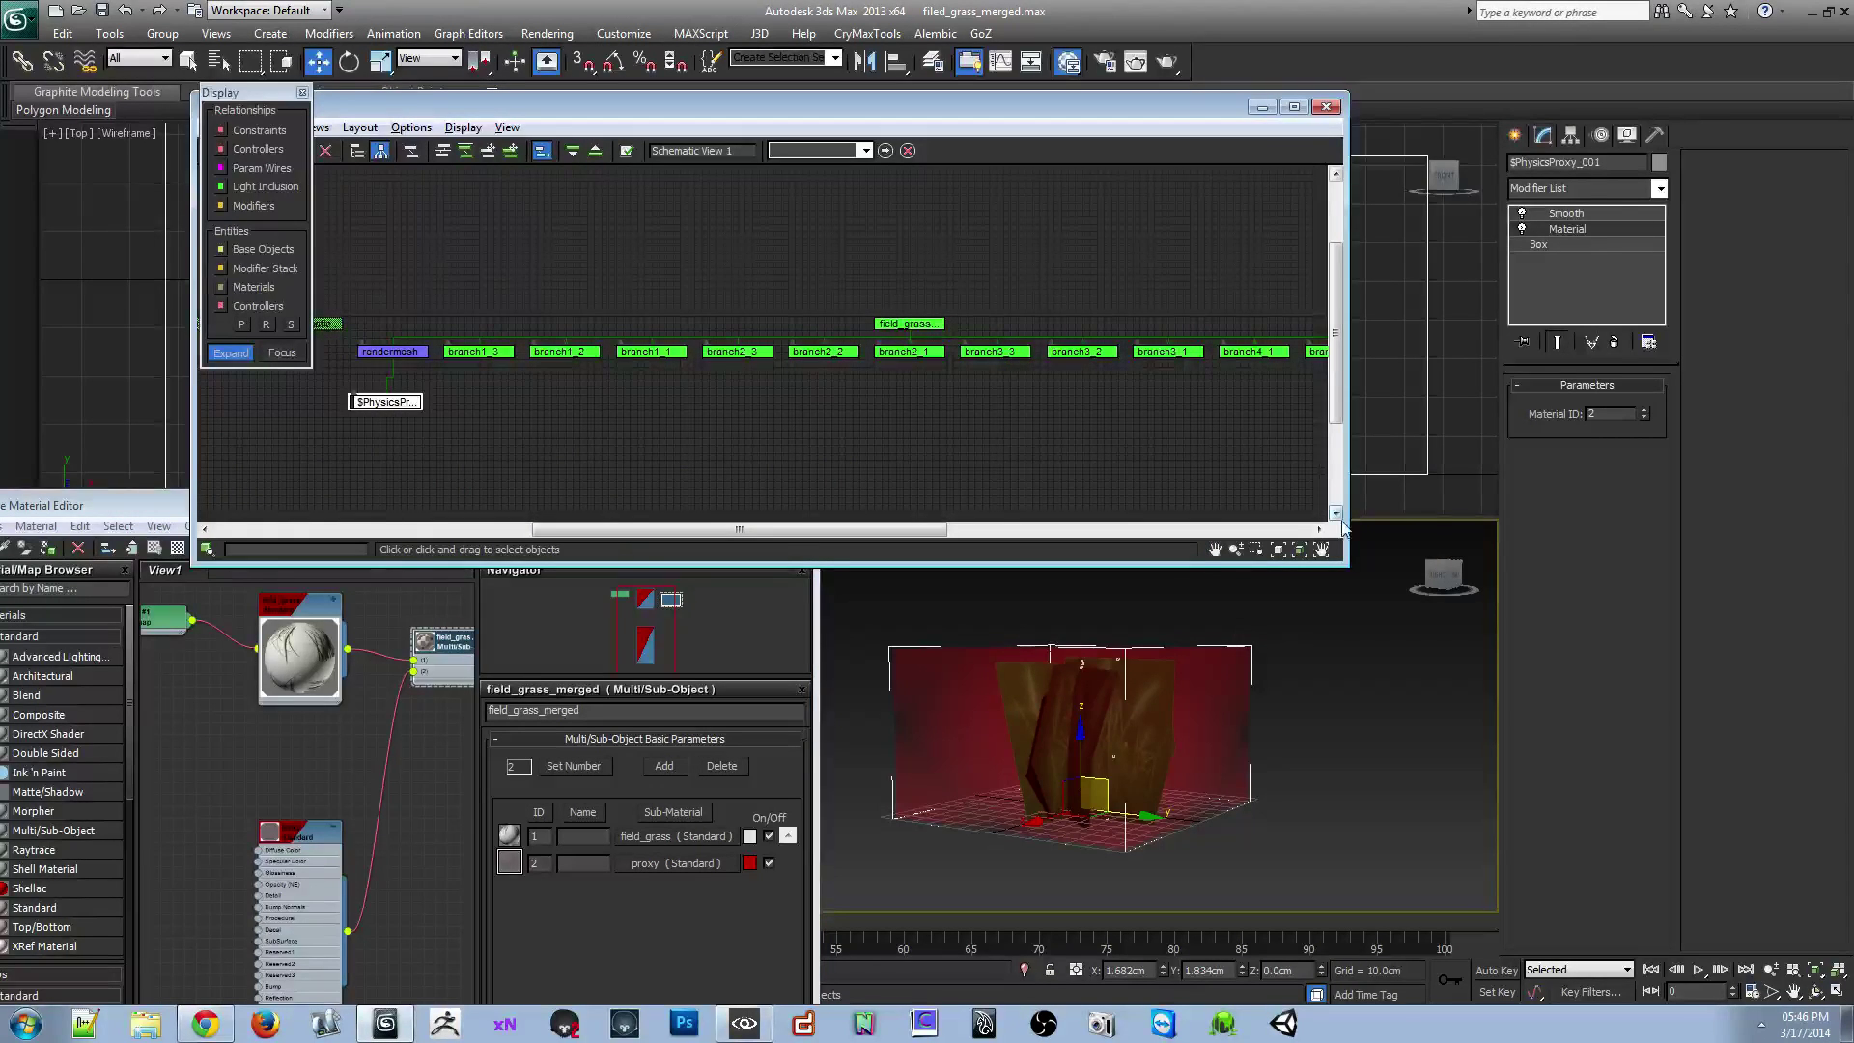
click(1521, 138)
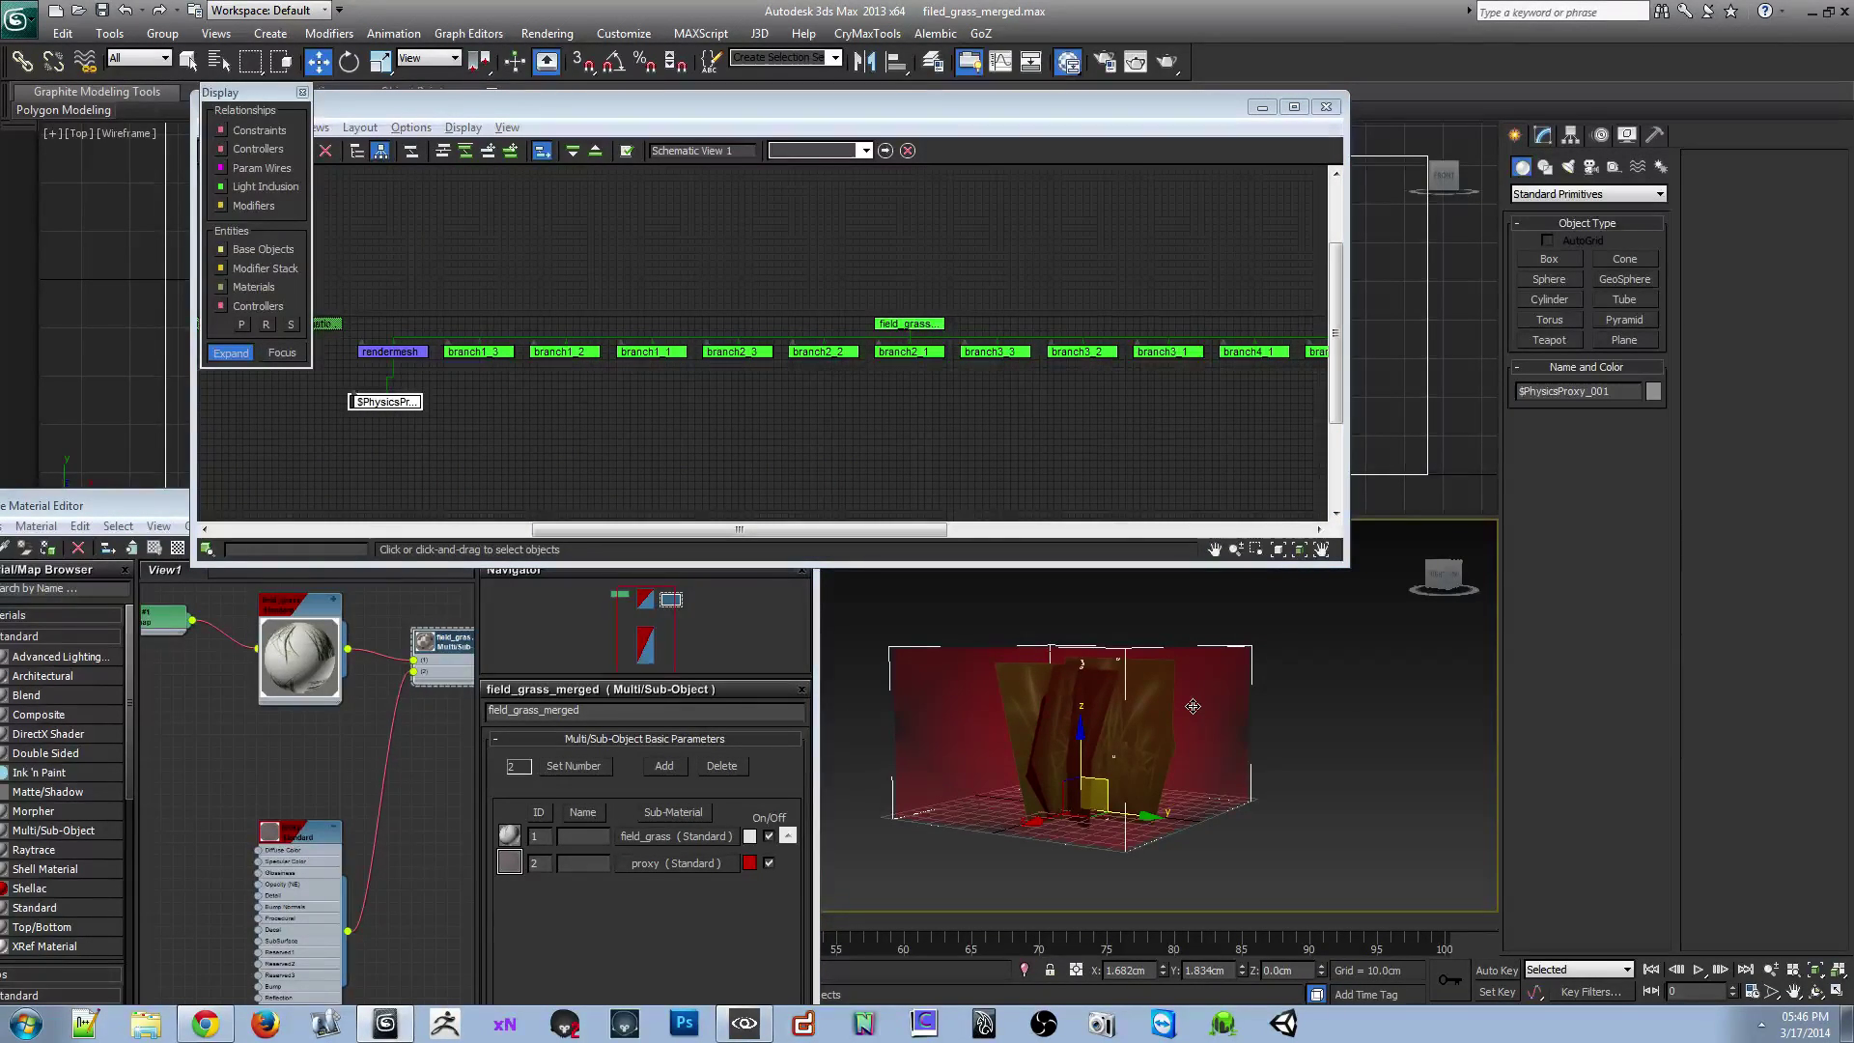
click(1549, 138)
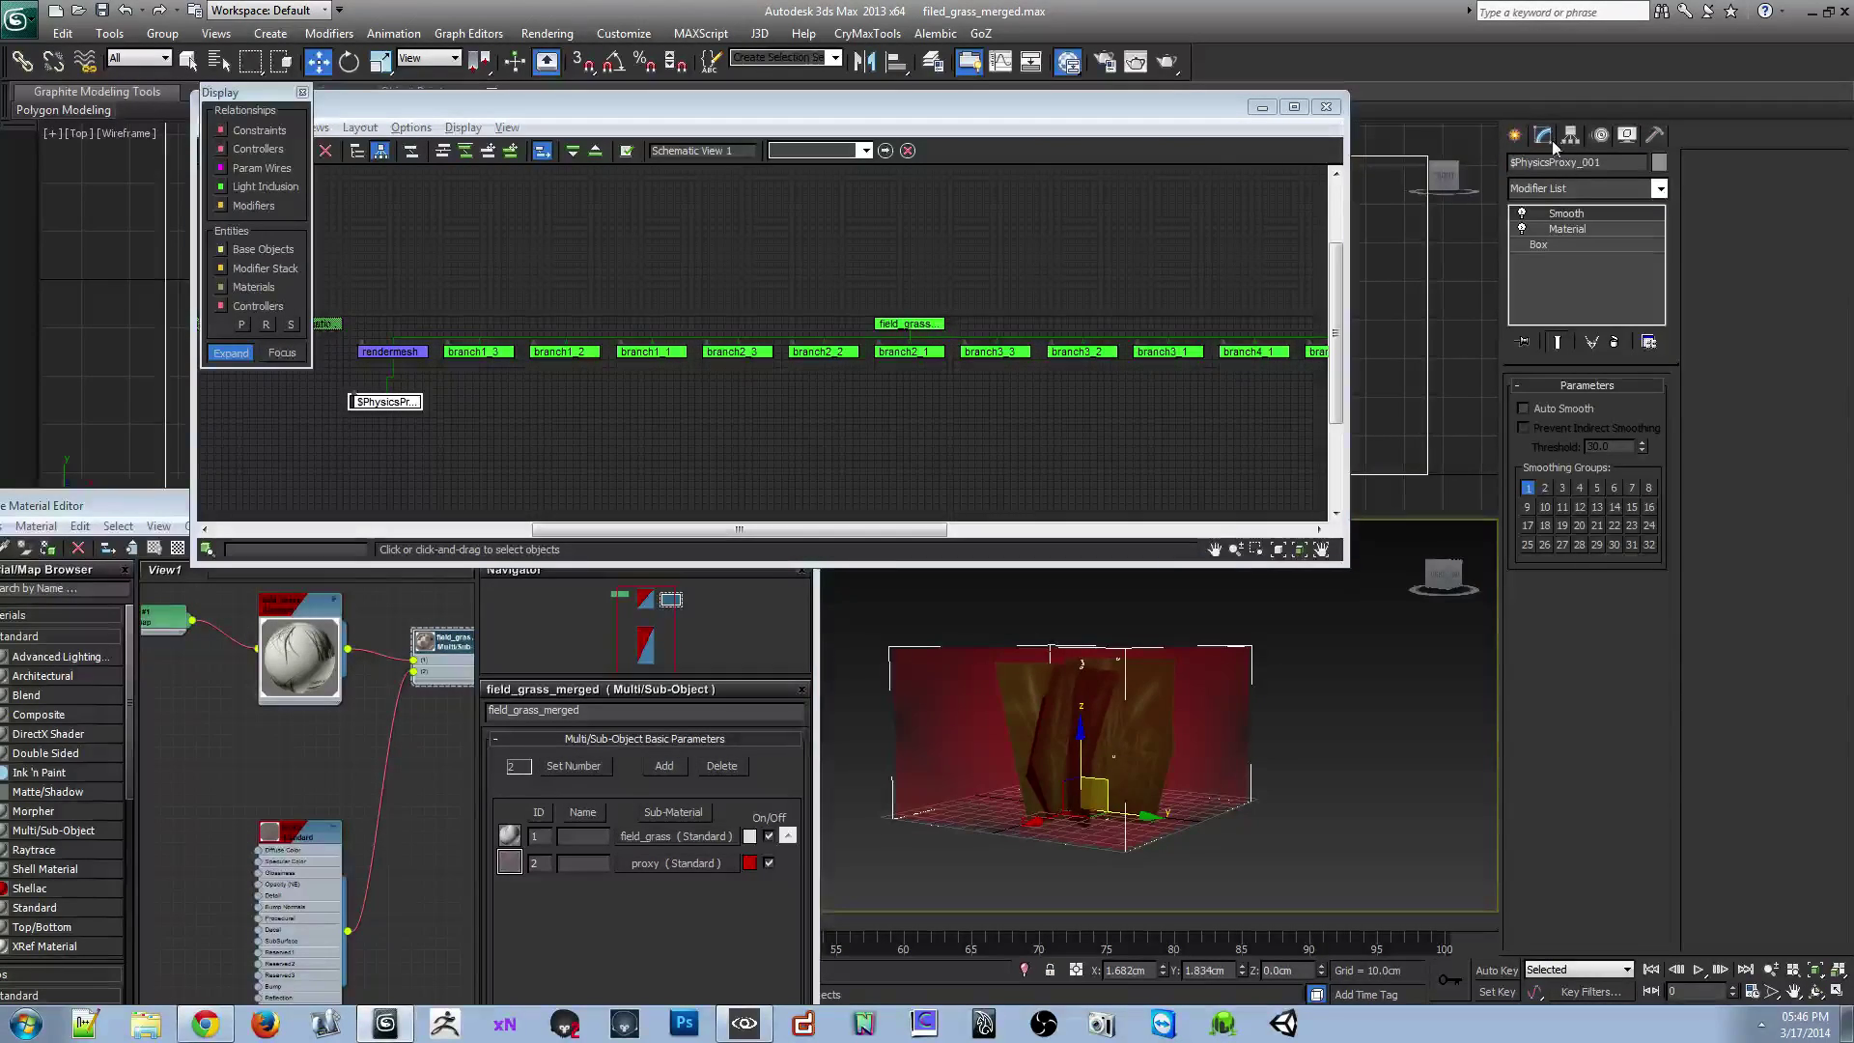
Switch to CRYENGINE Sandbox and turn AutoMerged off and back on for the selected merged grass vegetation object
click(744, 1026)
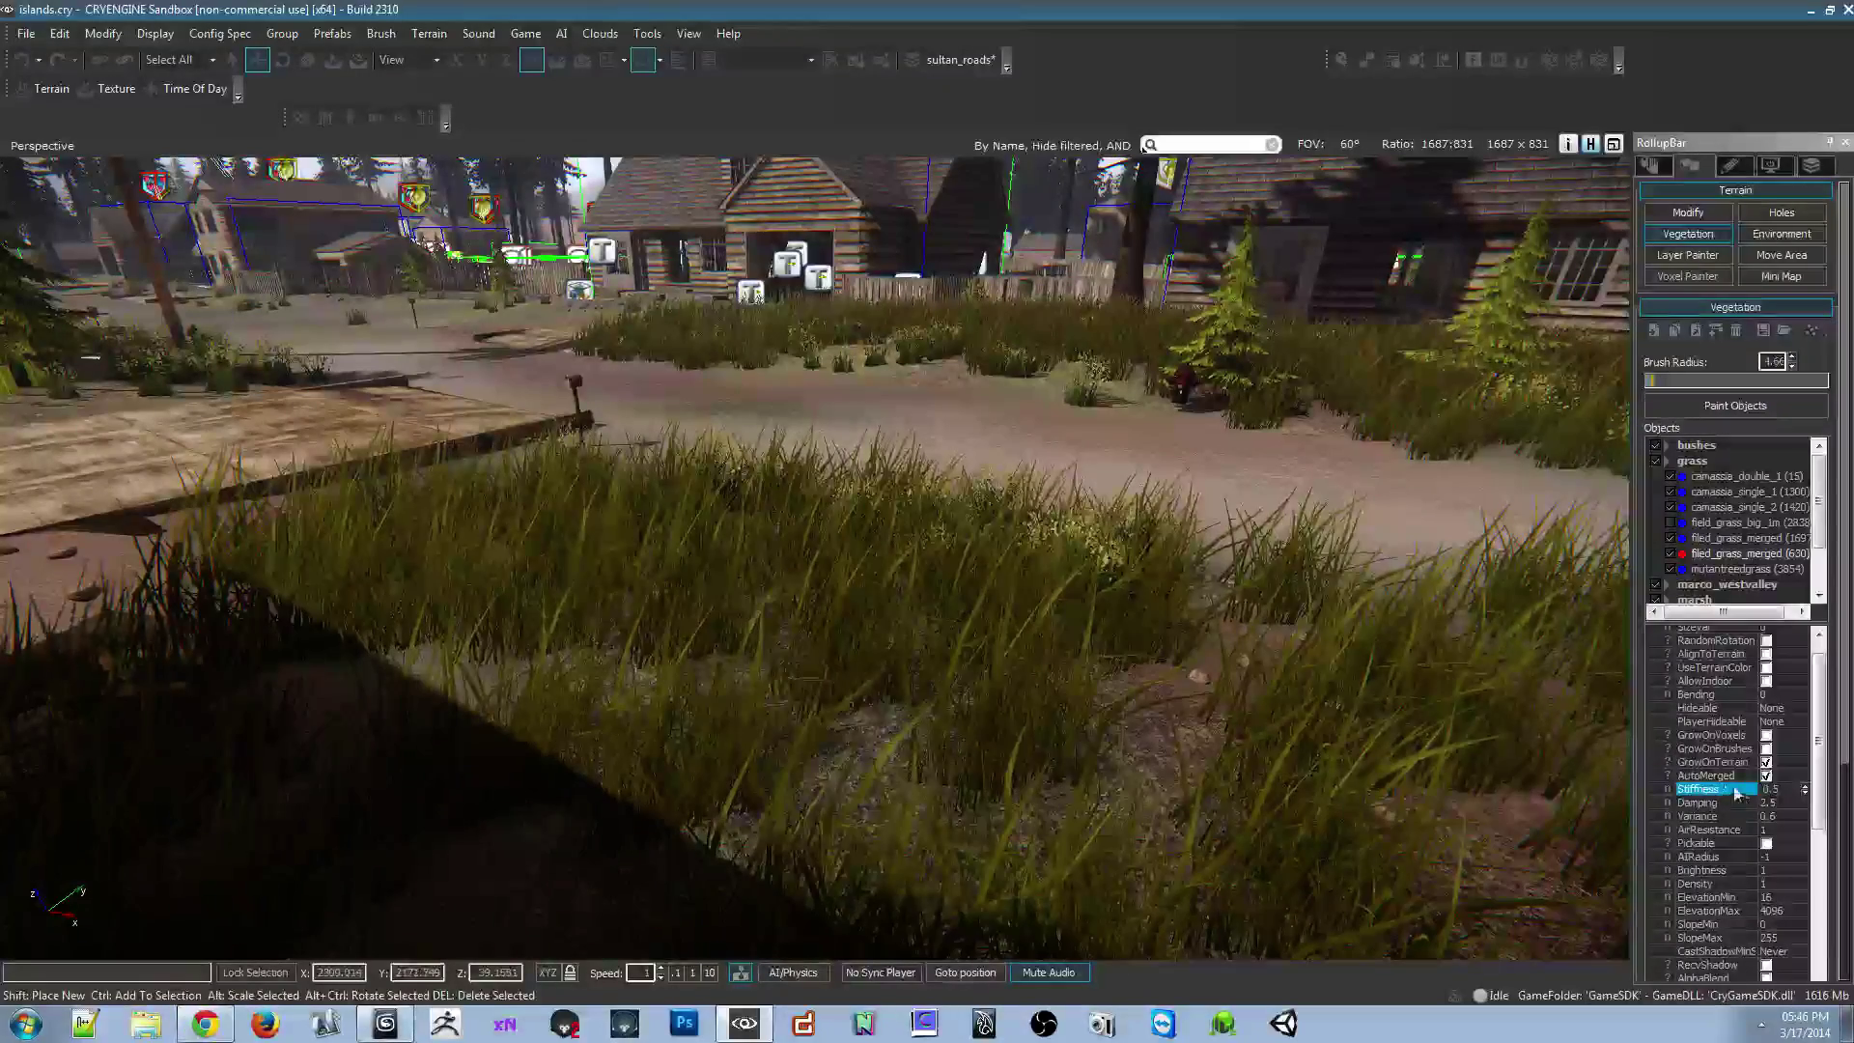
click(1766, 778)
click(1765, 777)
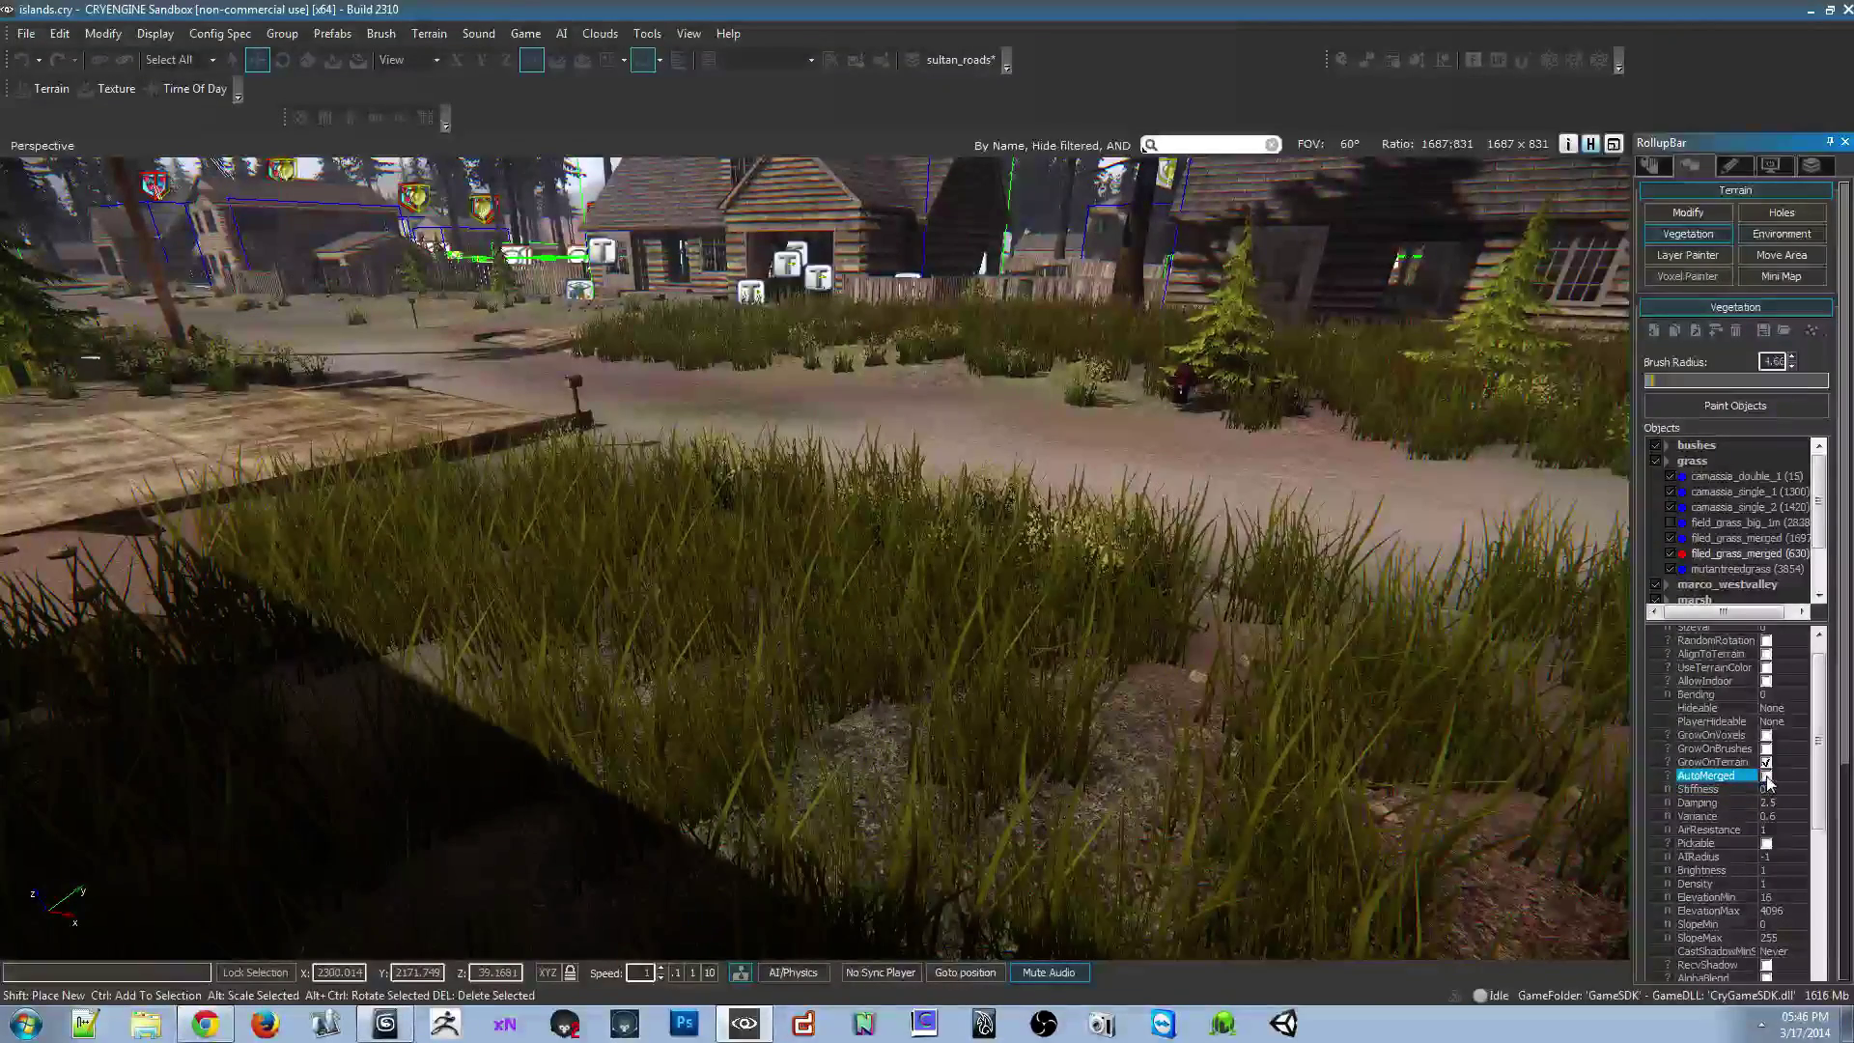
Enter game mode facing the houses and walk the character through the merged grass to examine how it reacts
right_drag(618, 529, 627, 449)
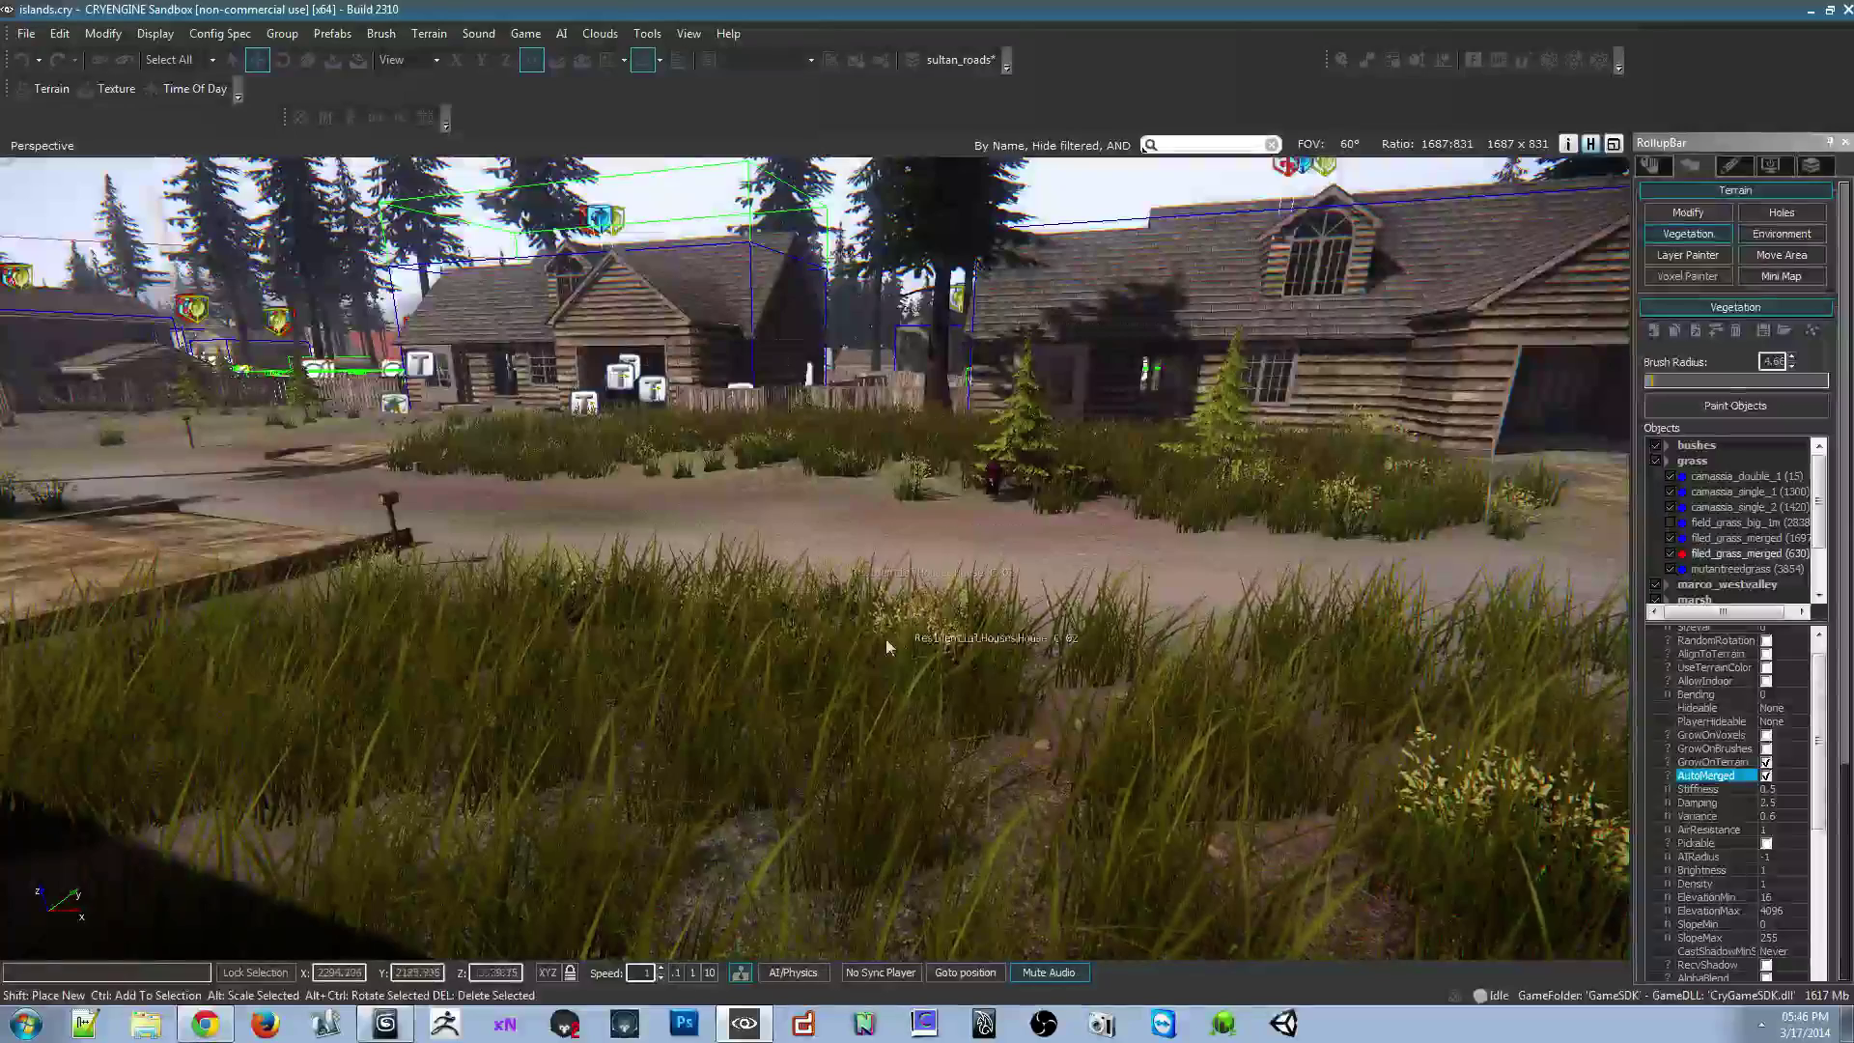
right_drag(690, 488, 1066, 421)
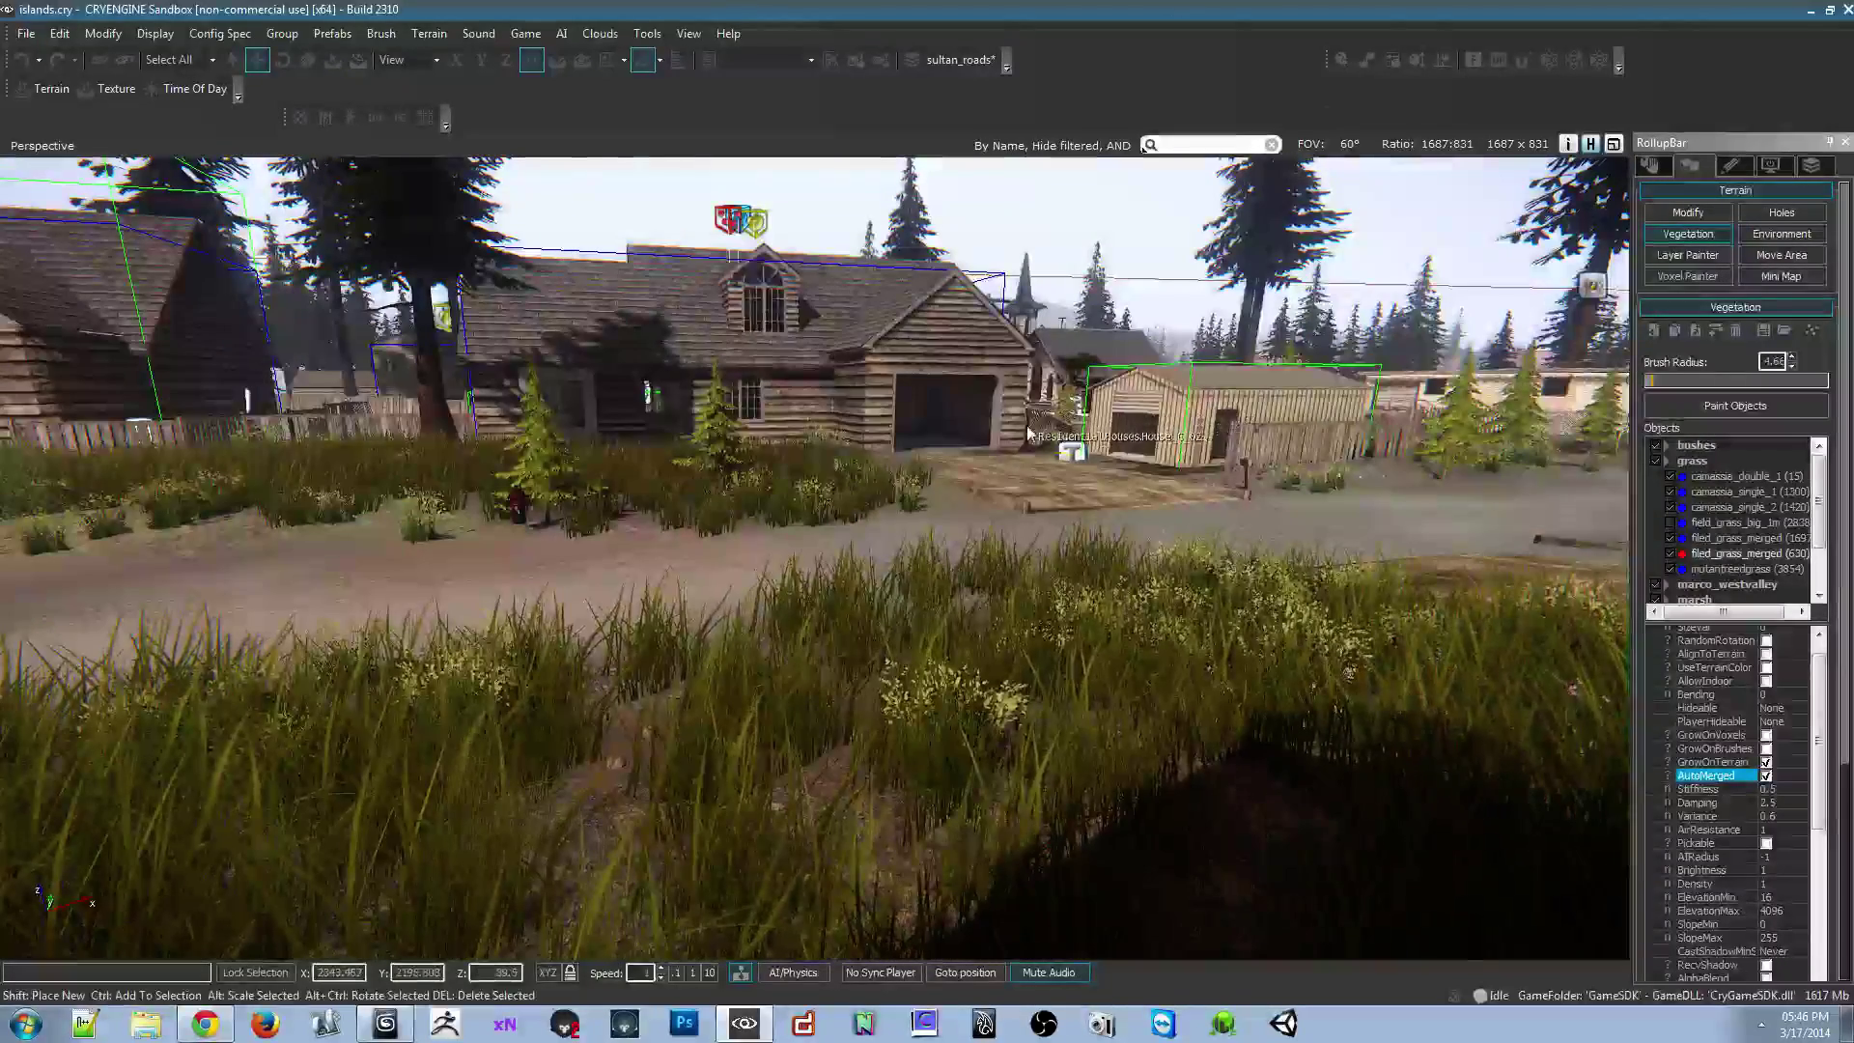
key(ctrl+g)
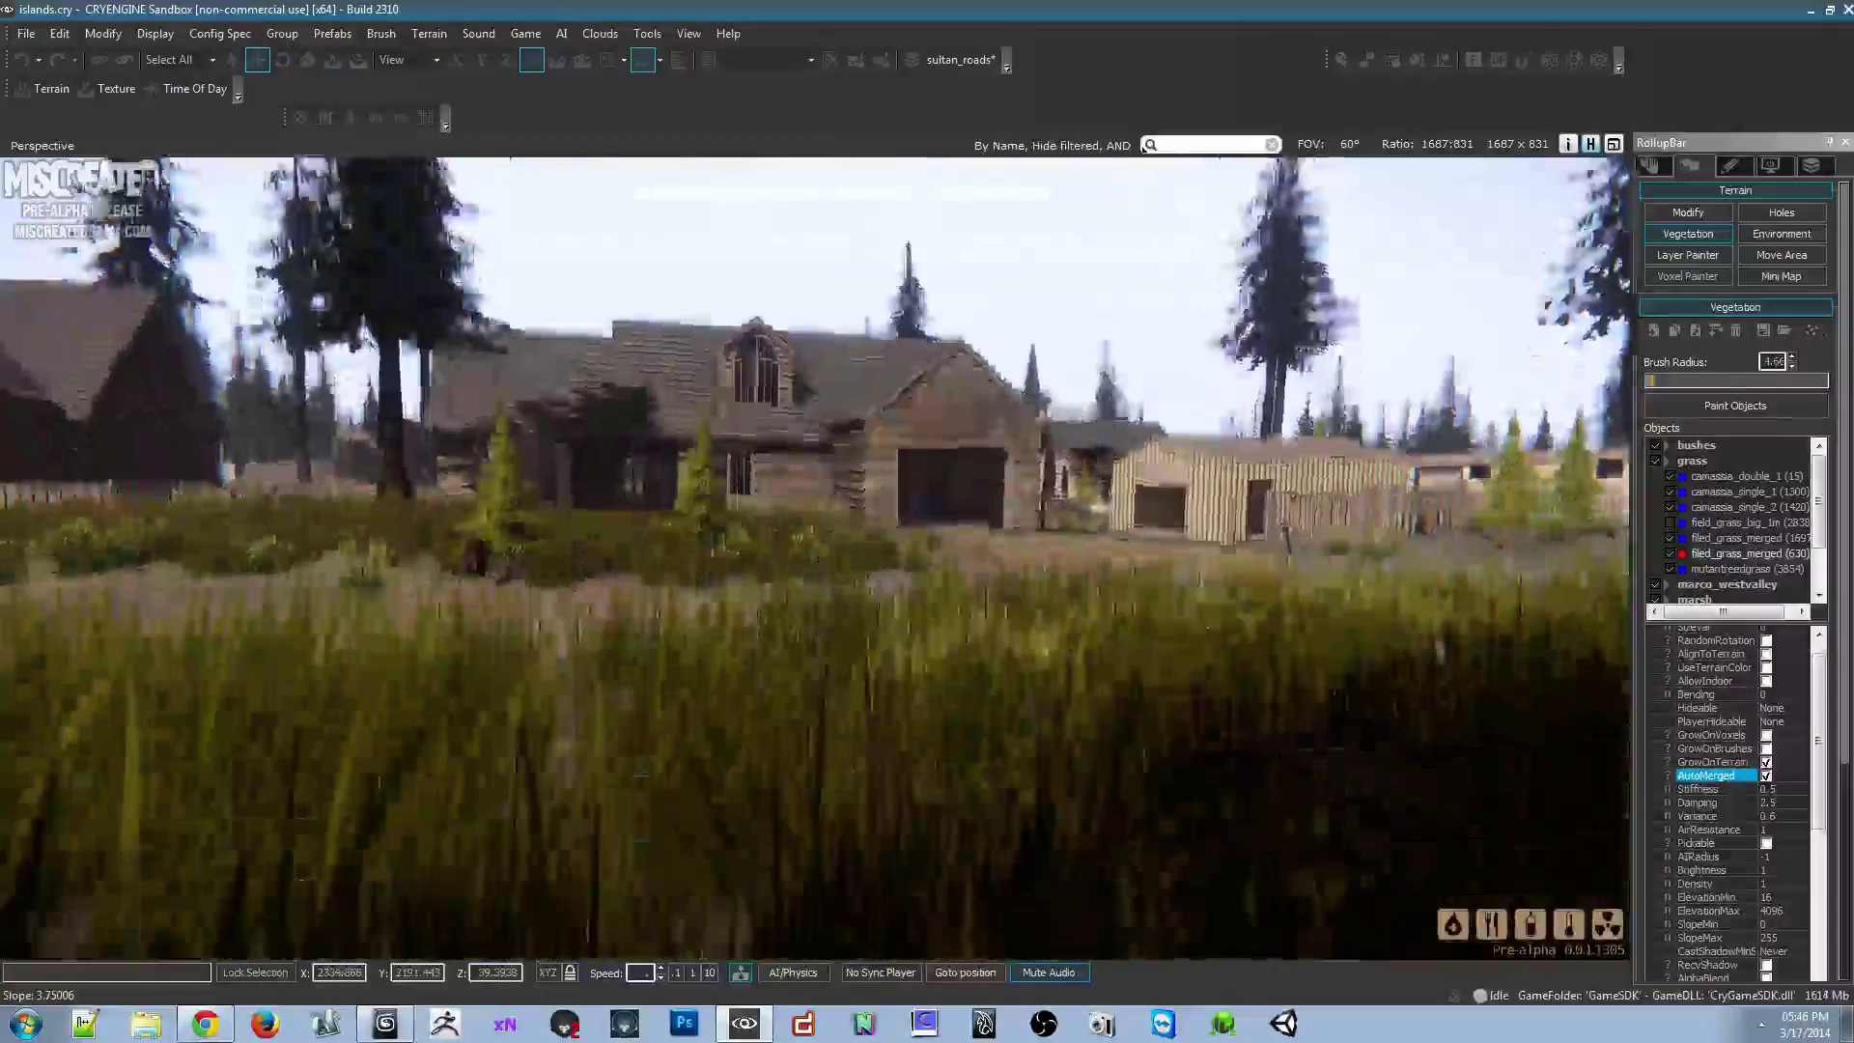
key(w)
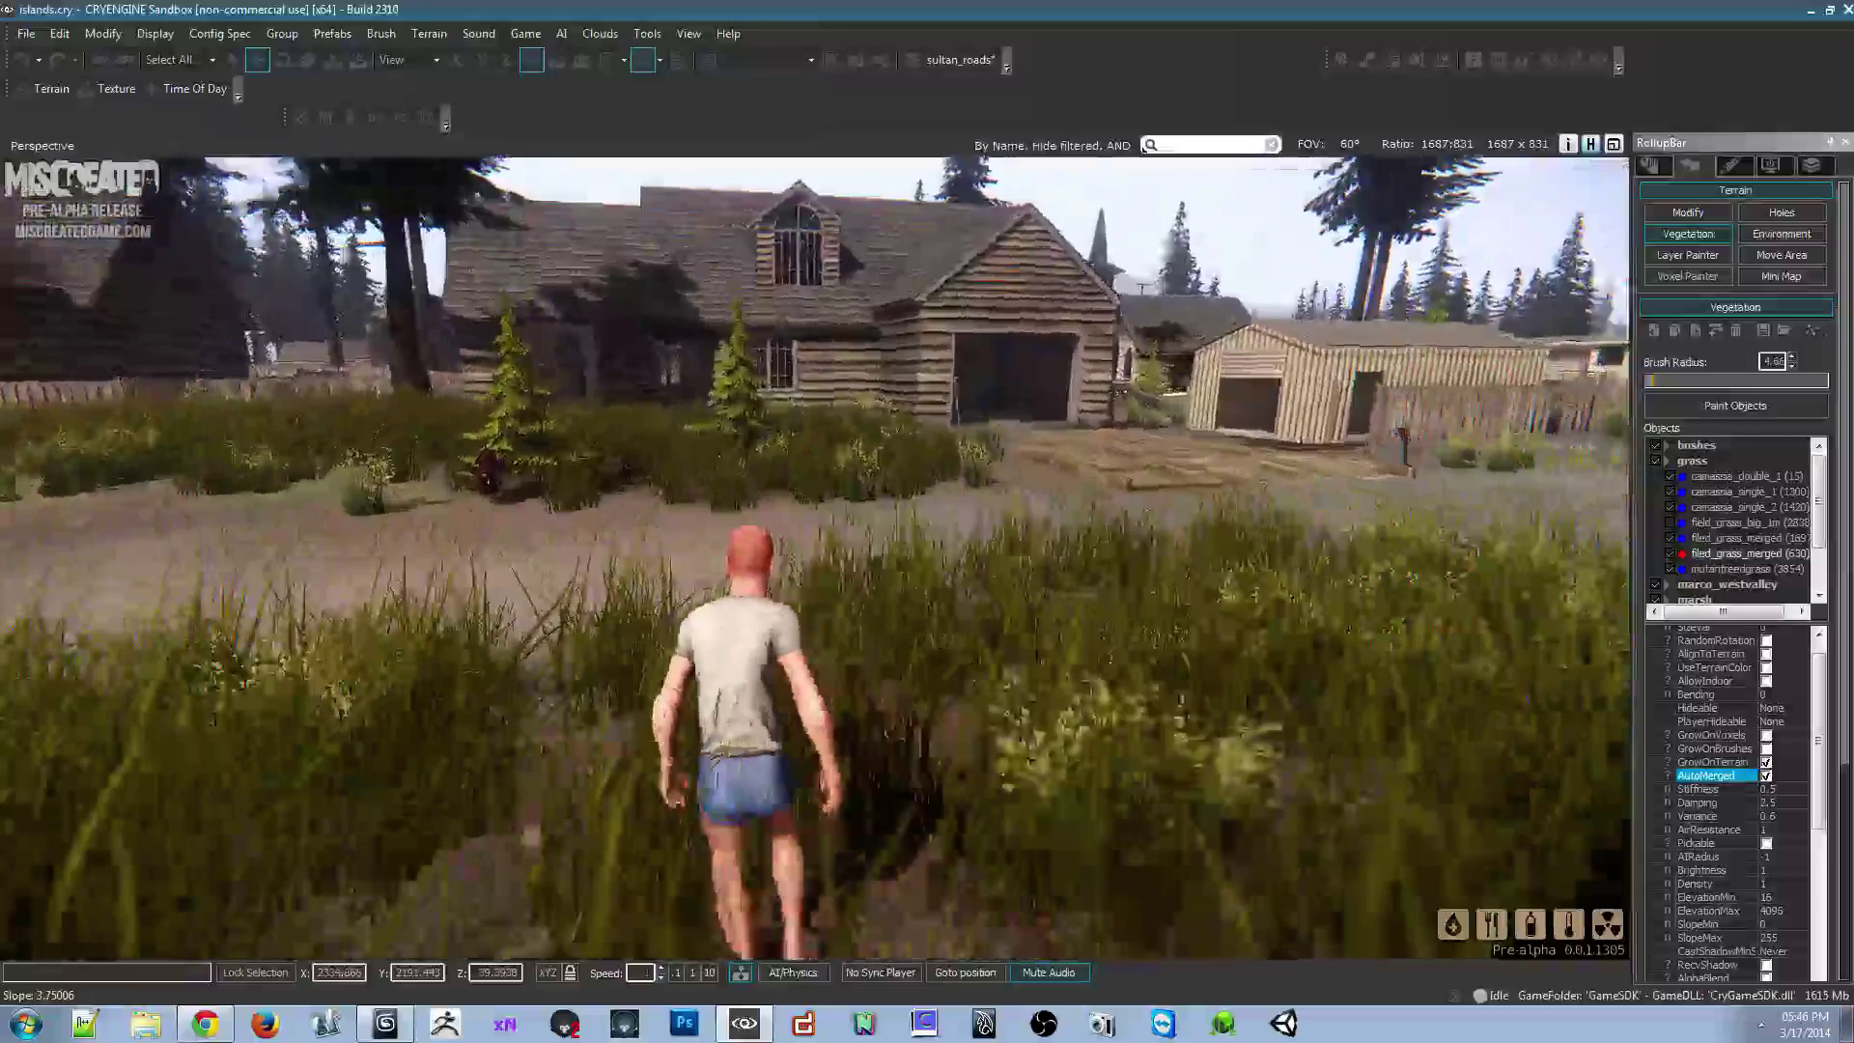
key(d)
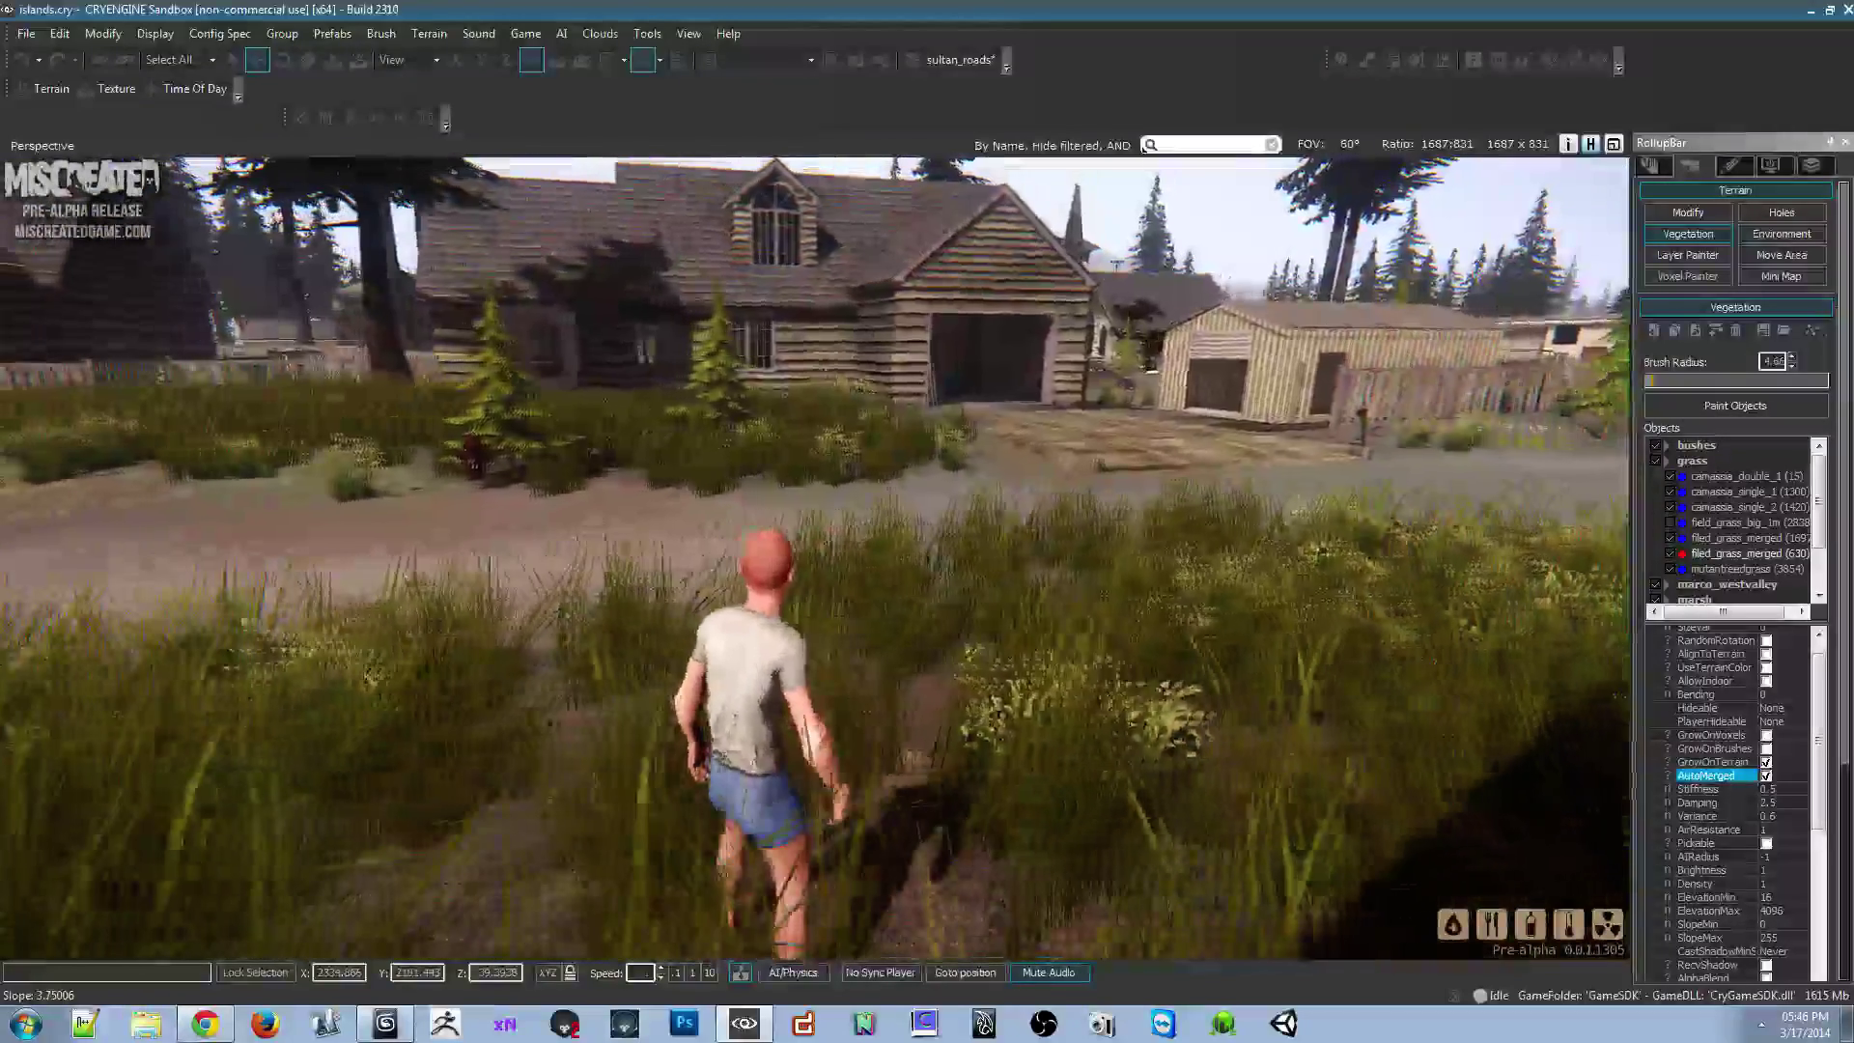
key(a)
key(d)
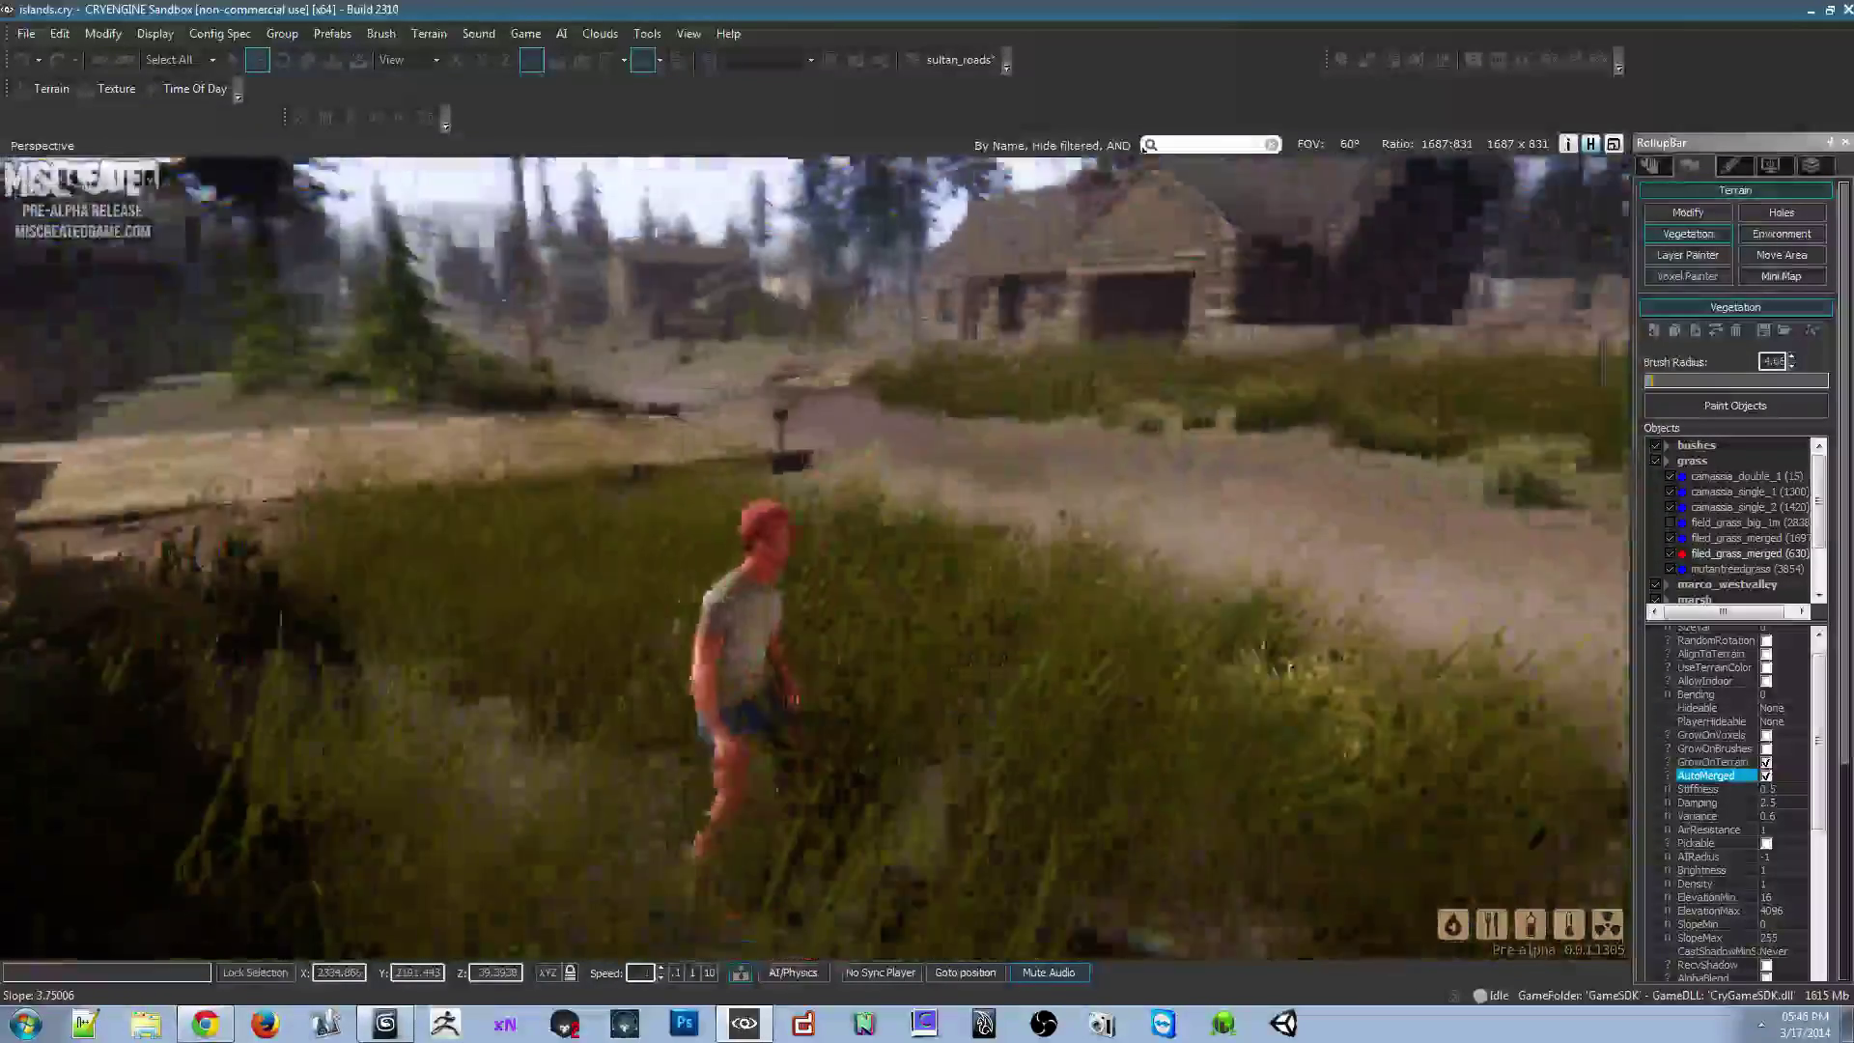
key(d)
key(a)
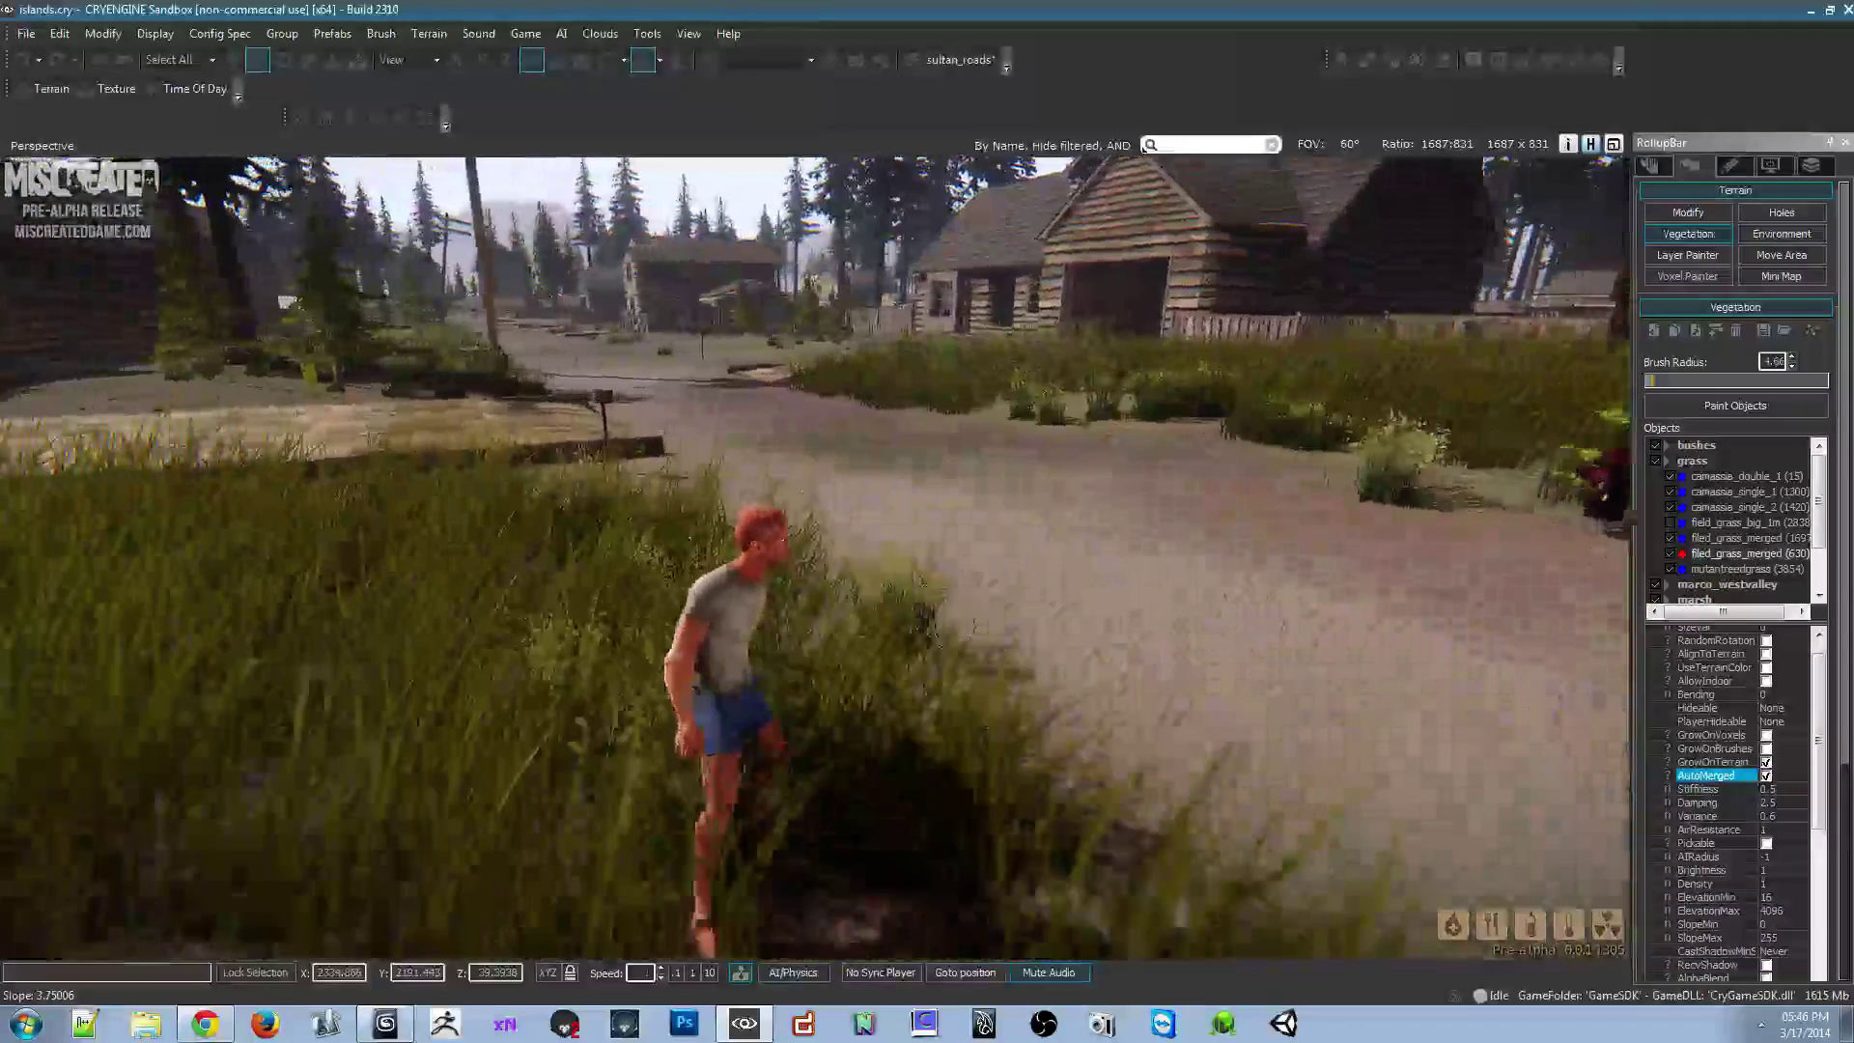
key(w)
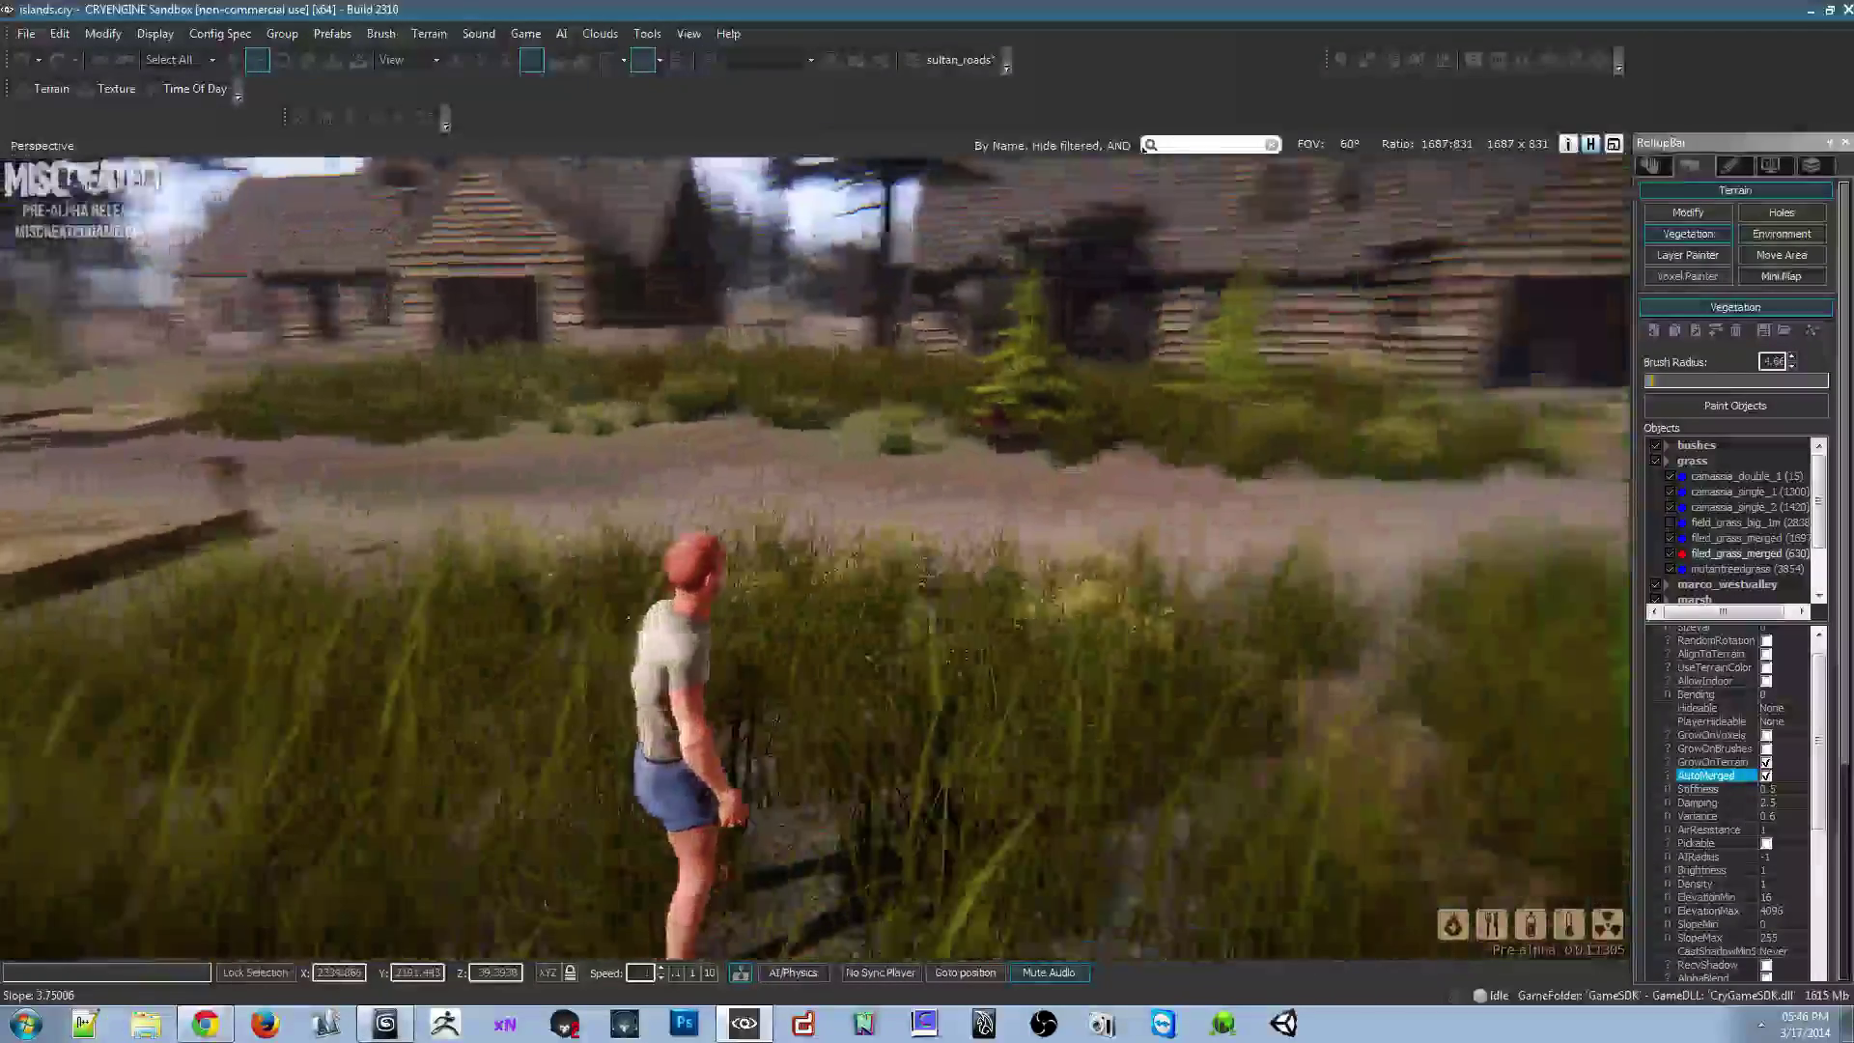
key(w)
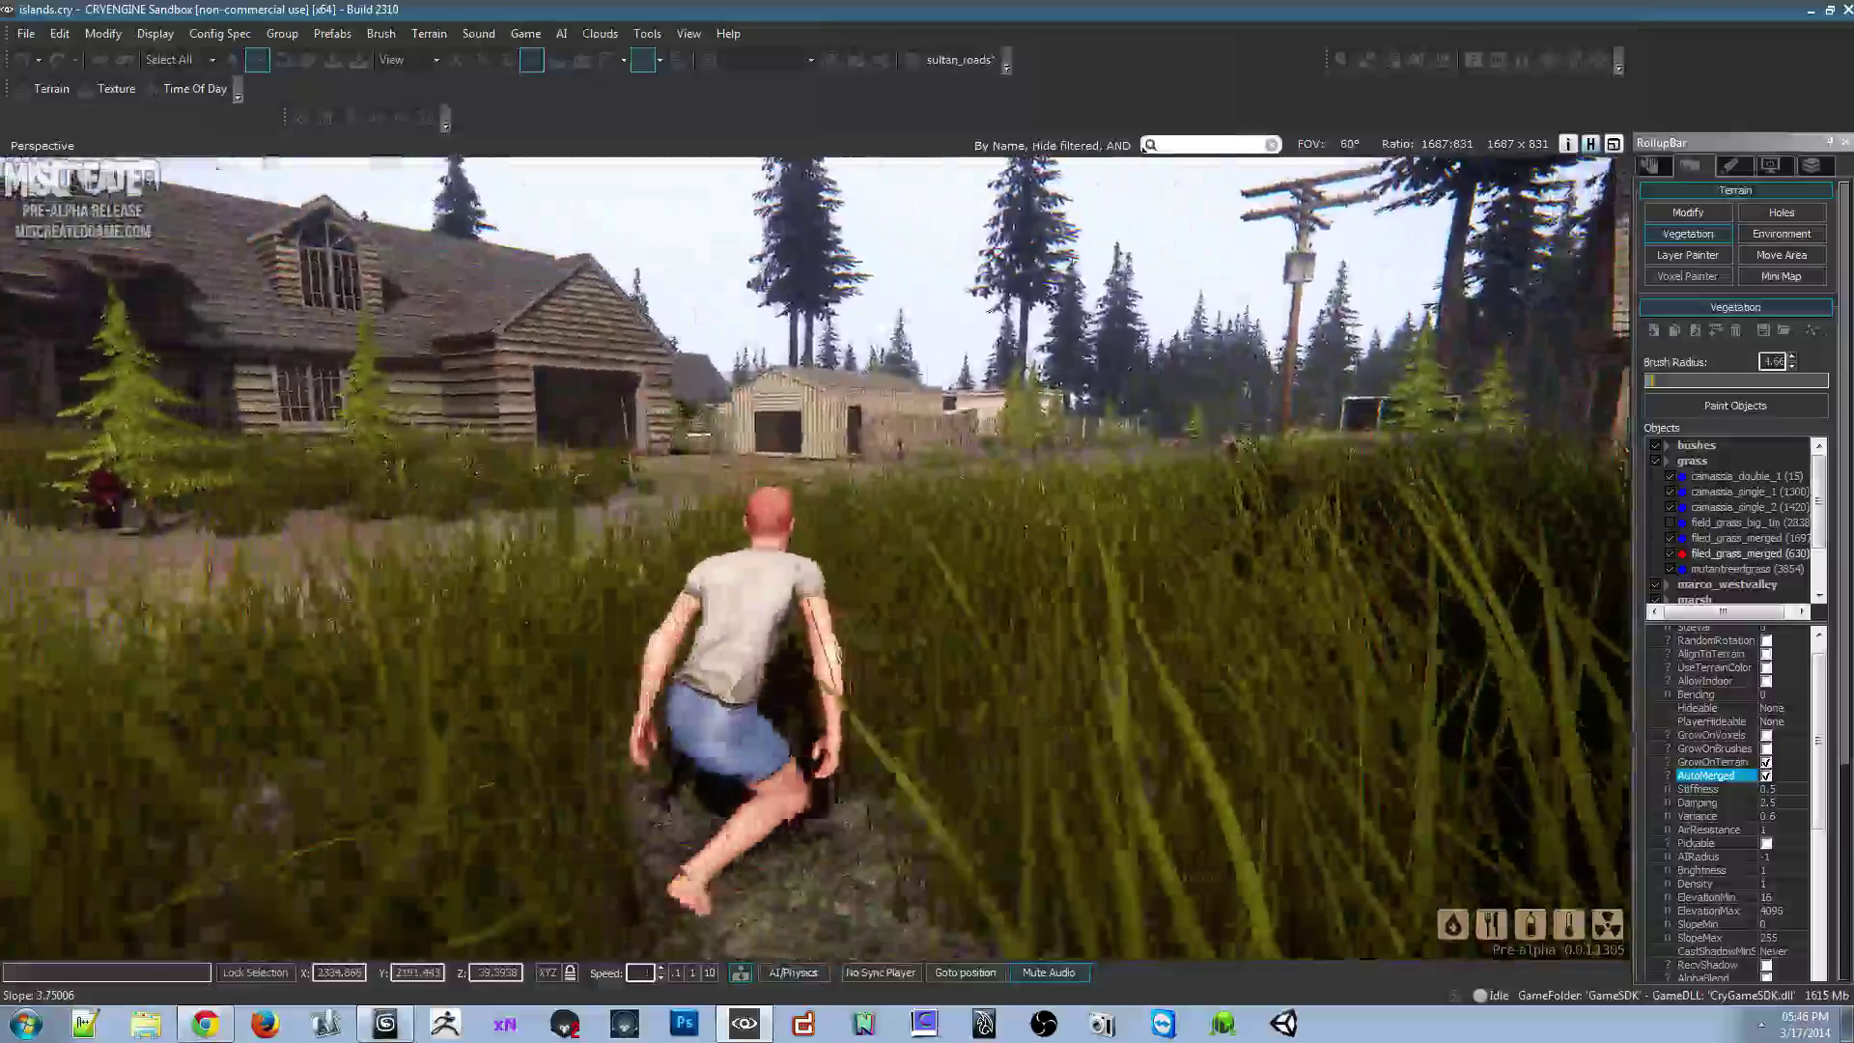
key(w)
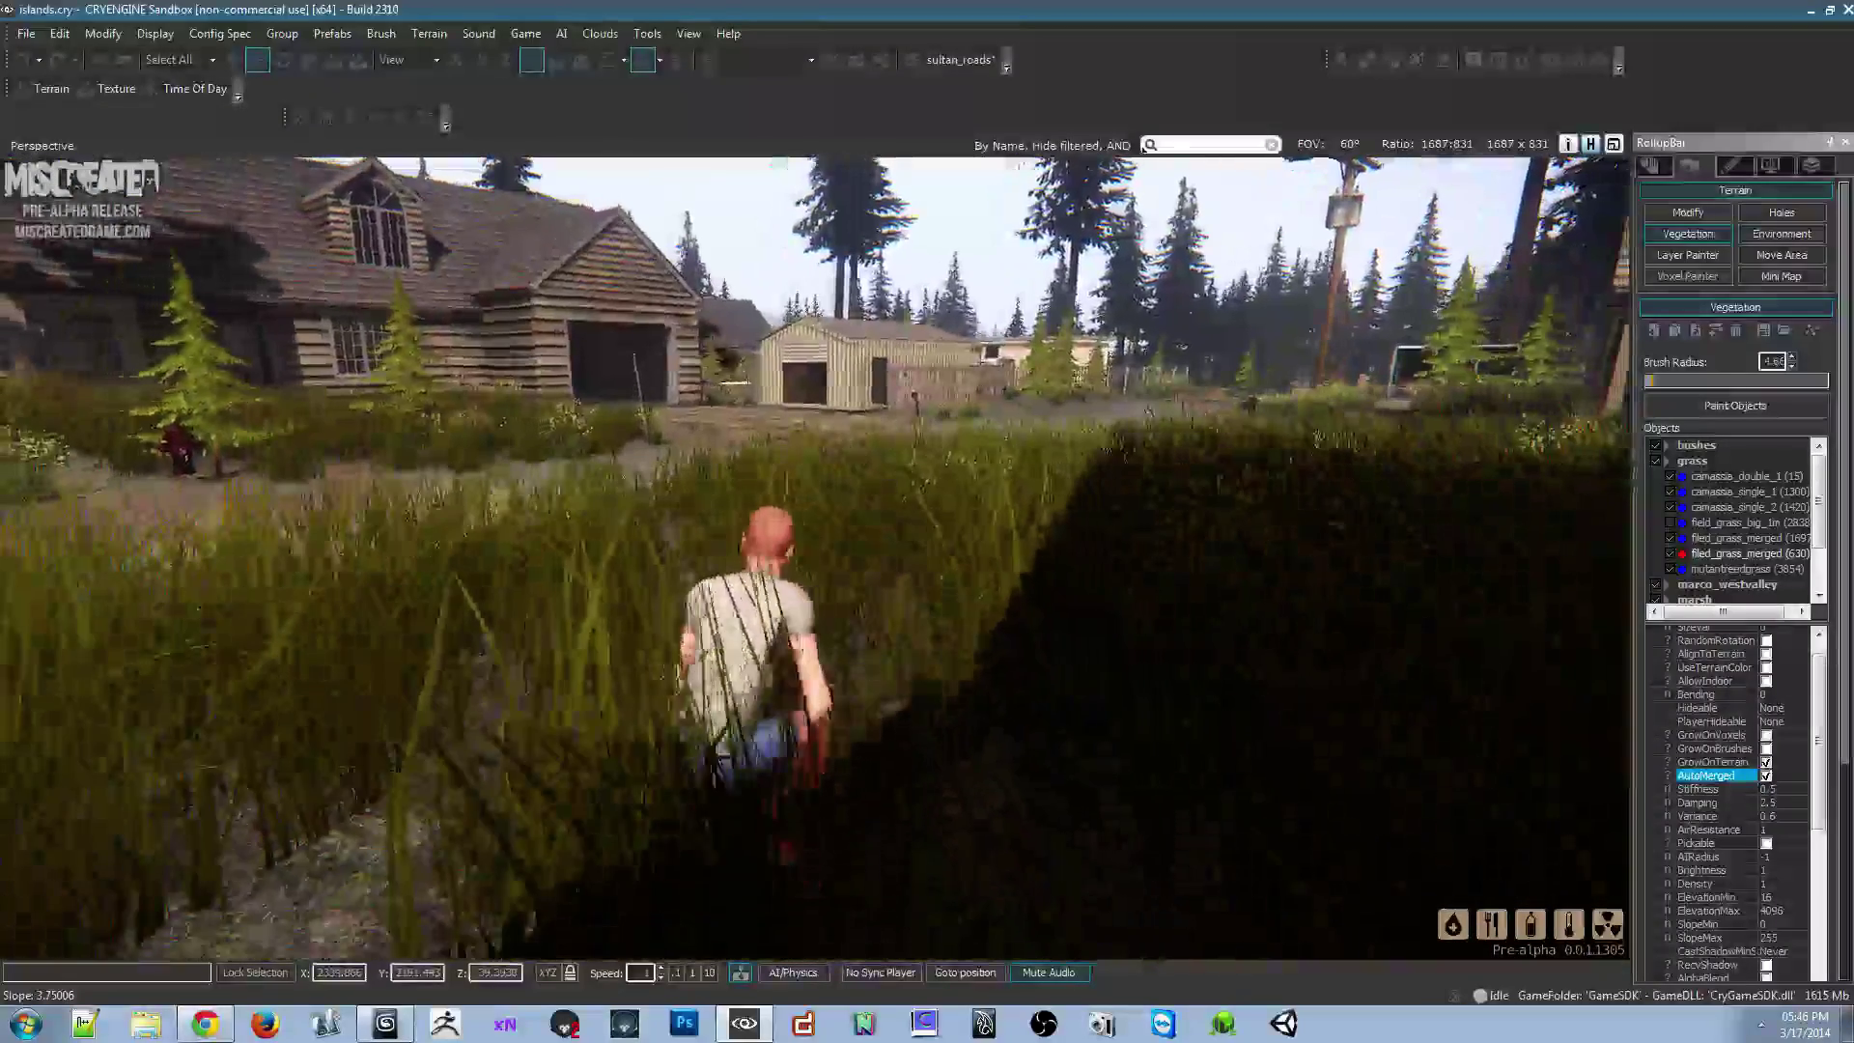
Leave game mode and fly the camera through the merged grass near the houses to examine its movement and look
key(Escape)
right_drag(844, 707, 1264, 676)
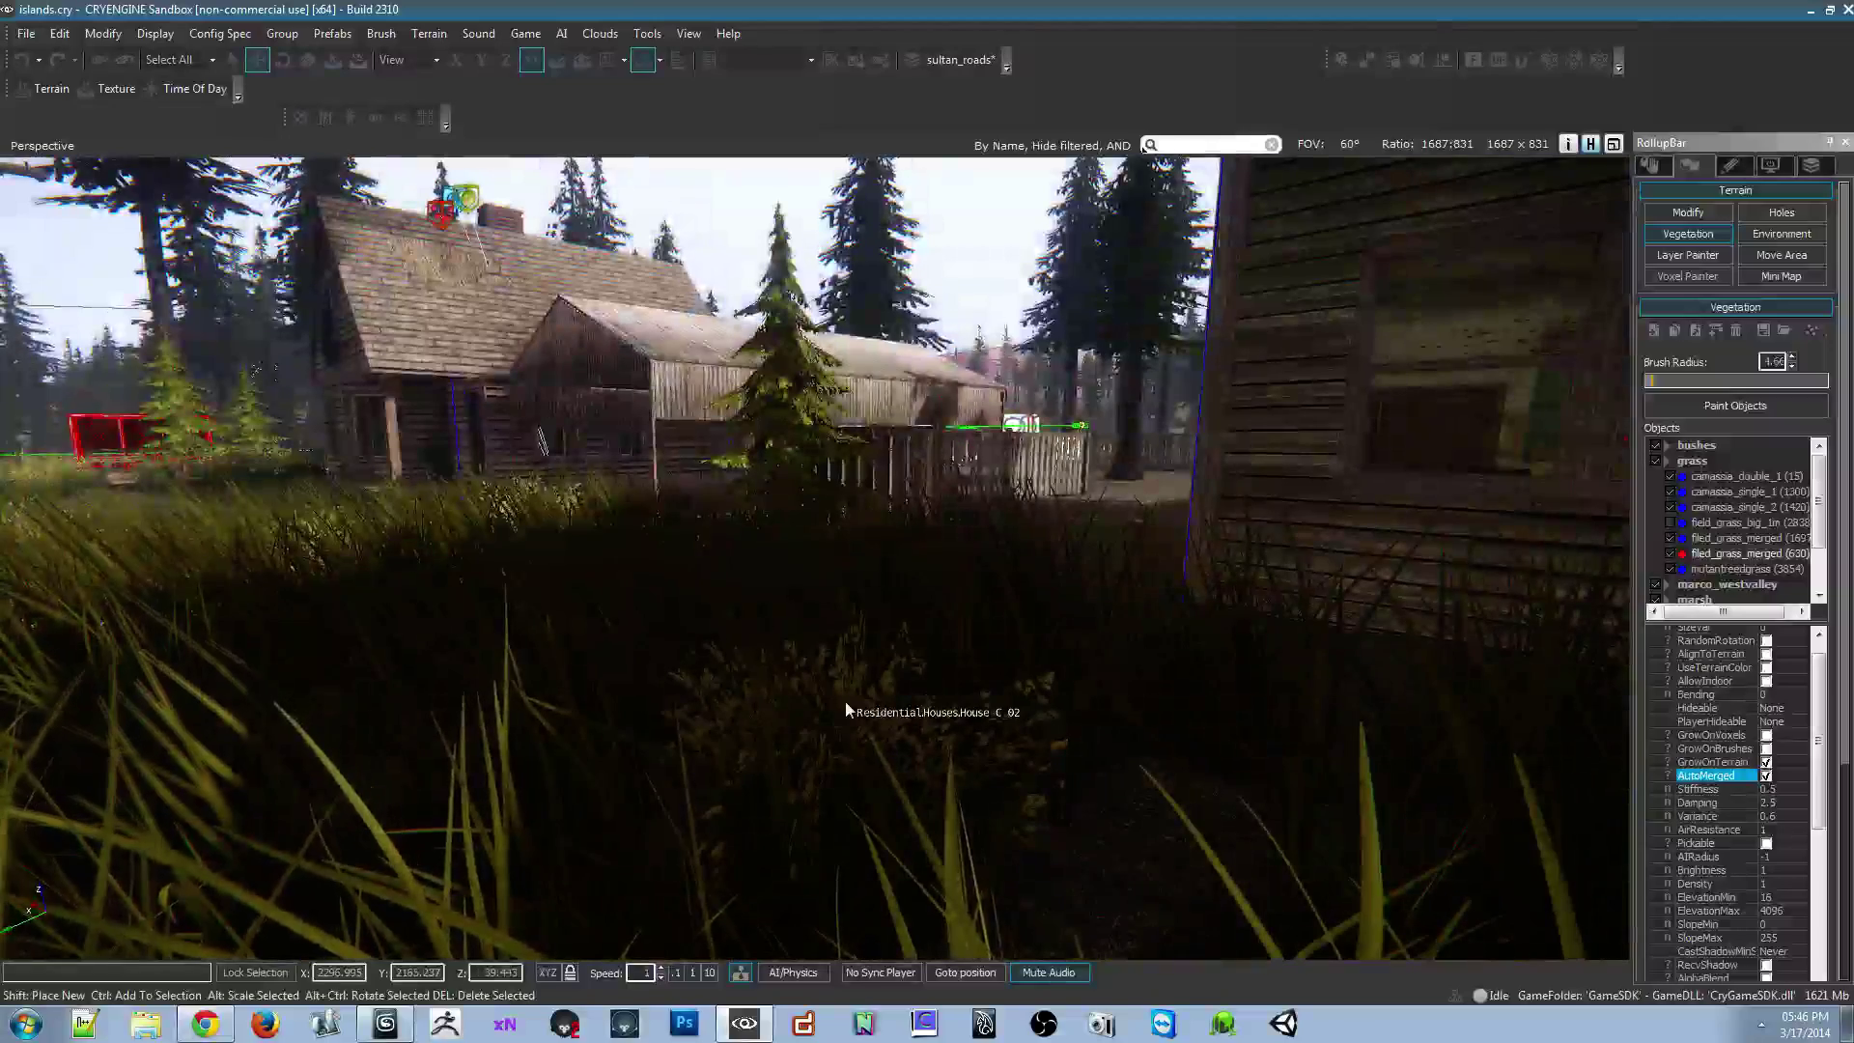
key(w)
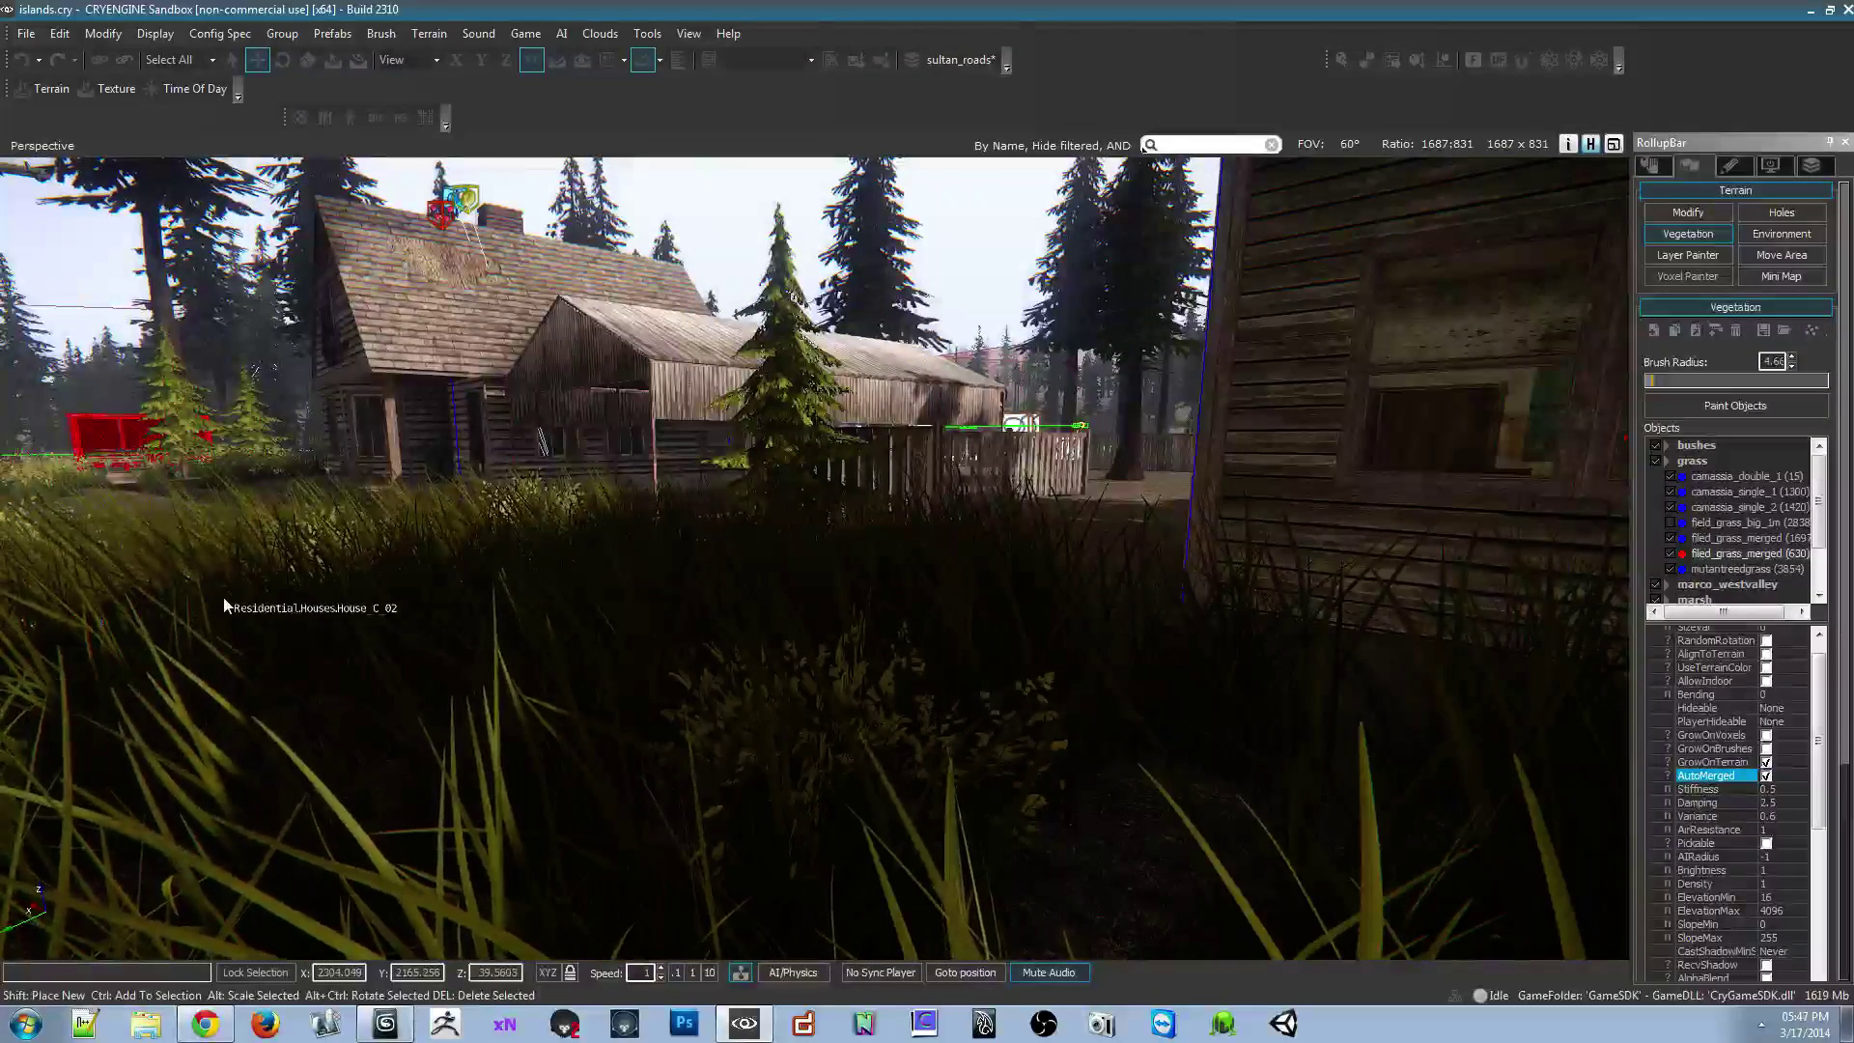
right_drag(460, 563, 138, 470)
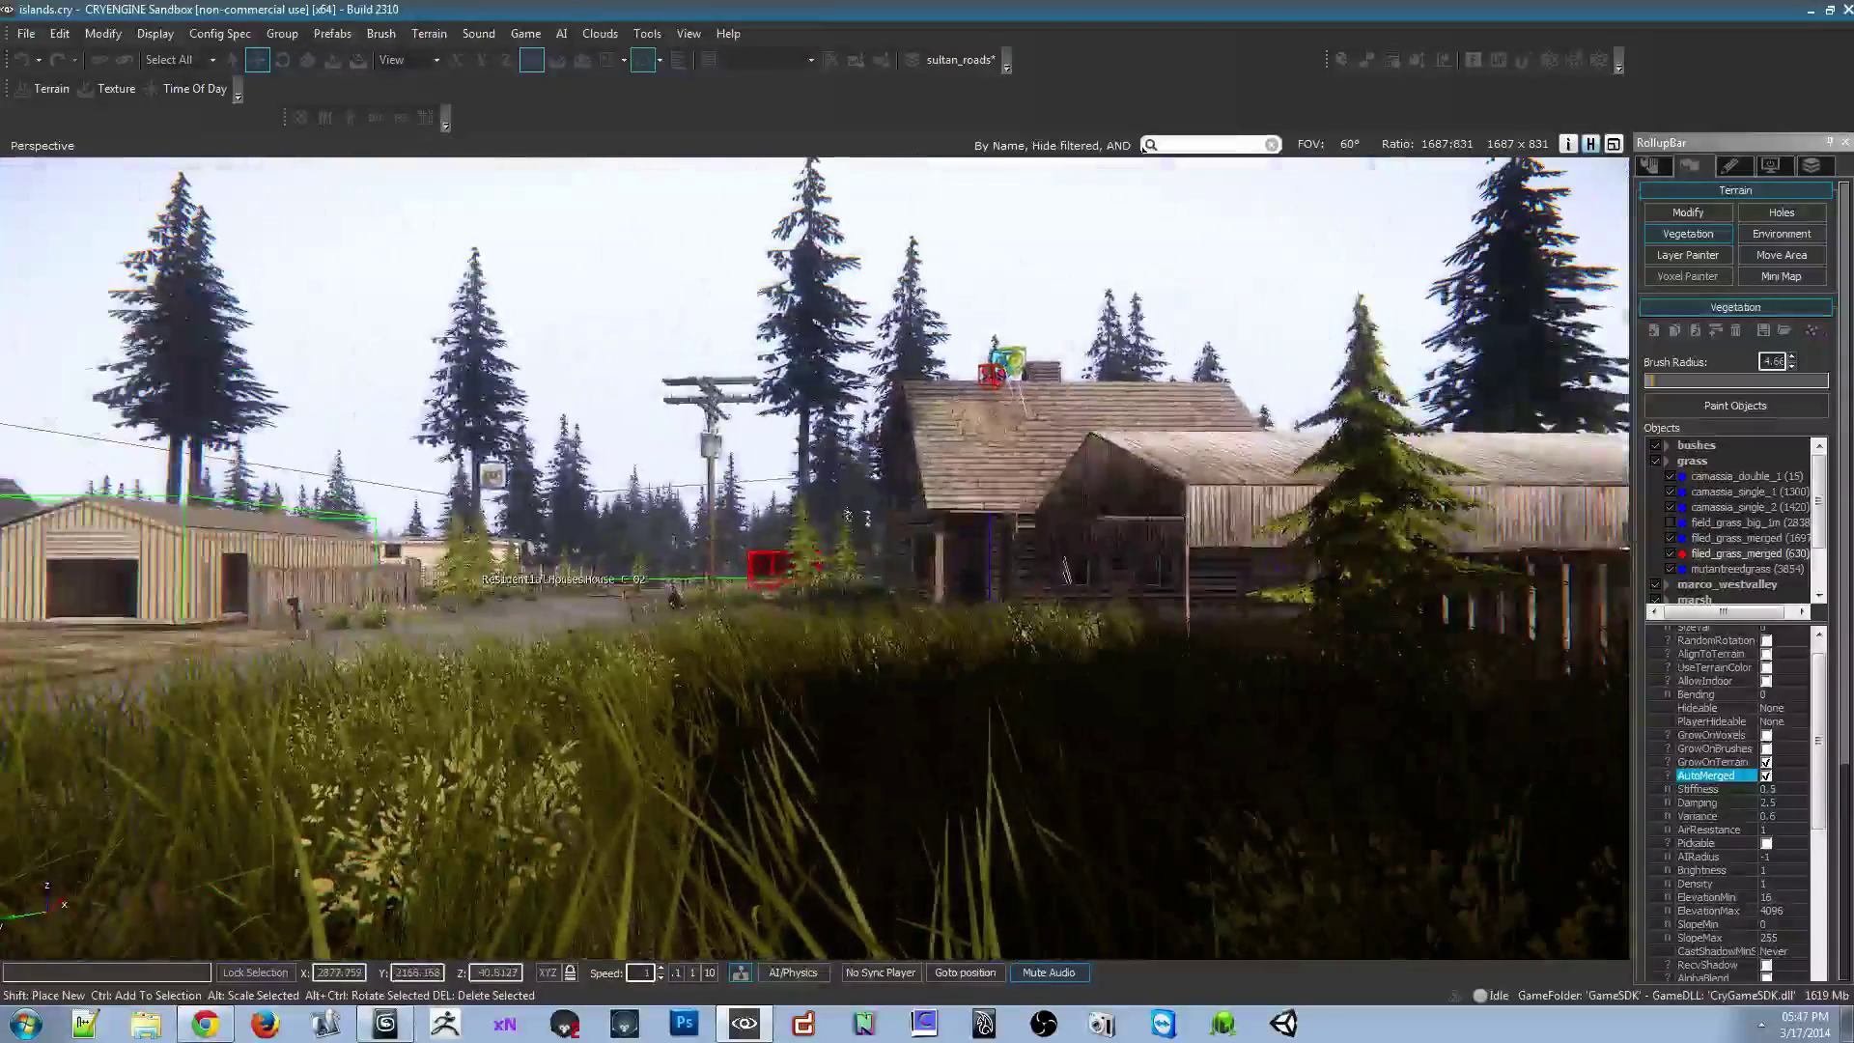
key(w)
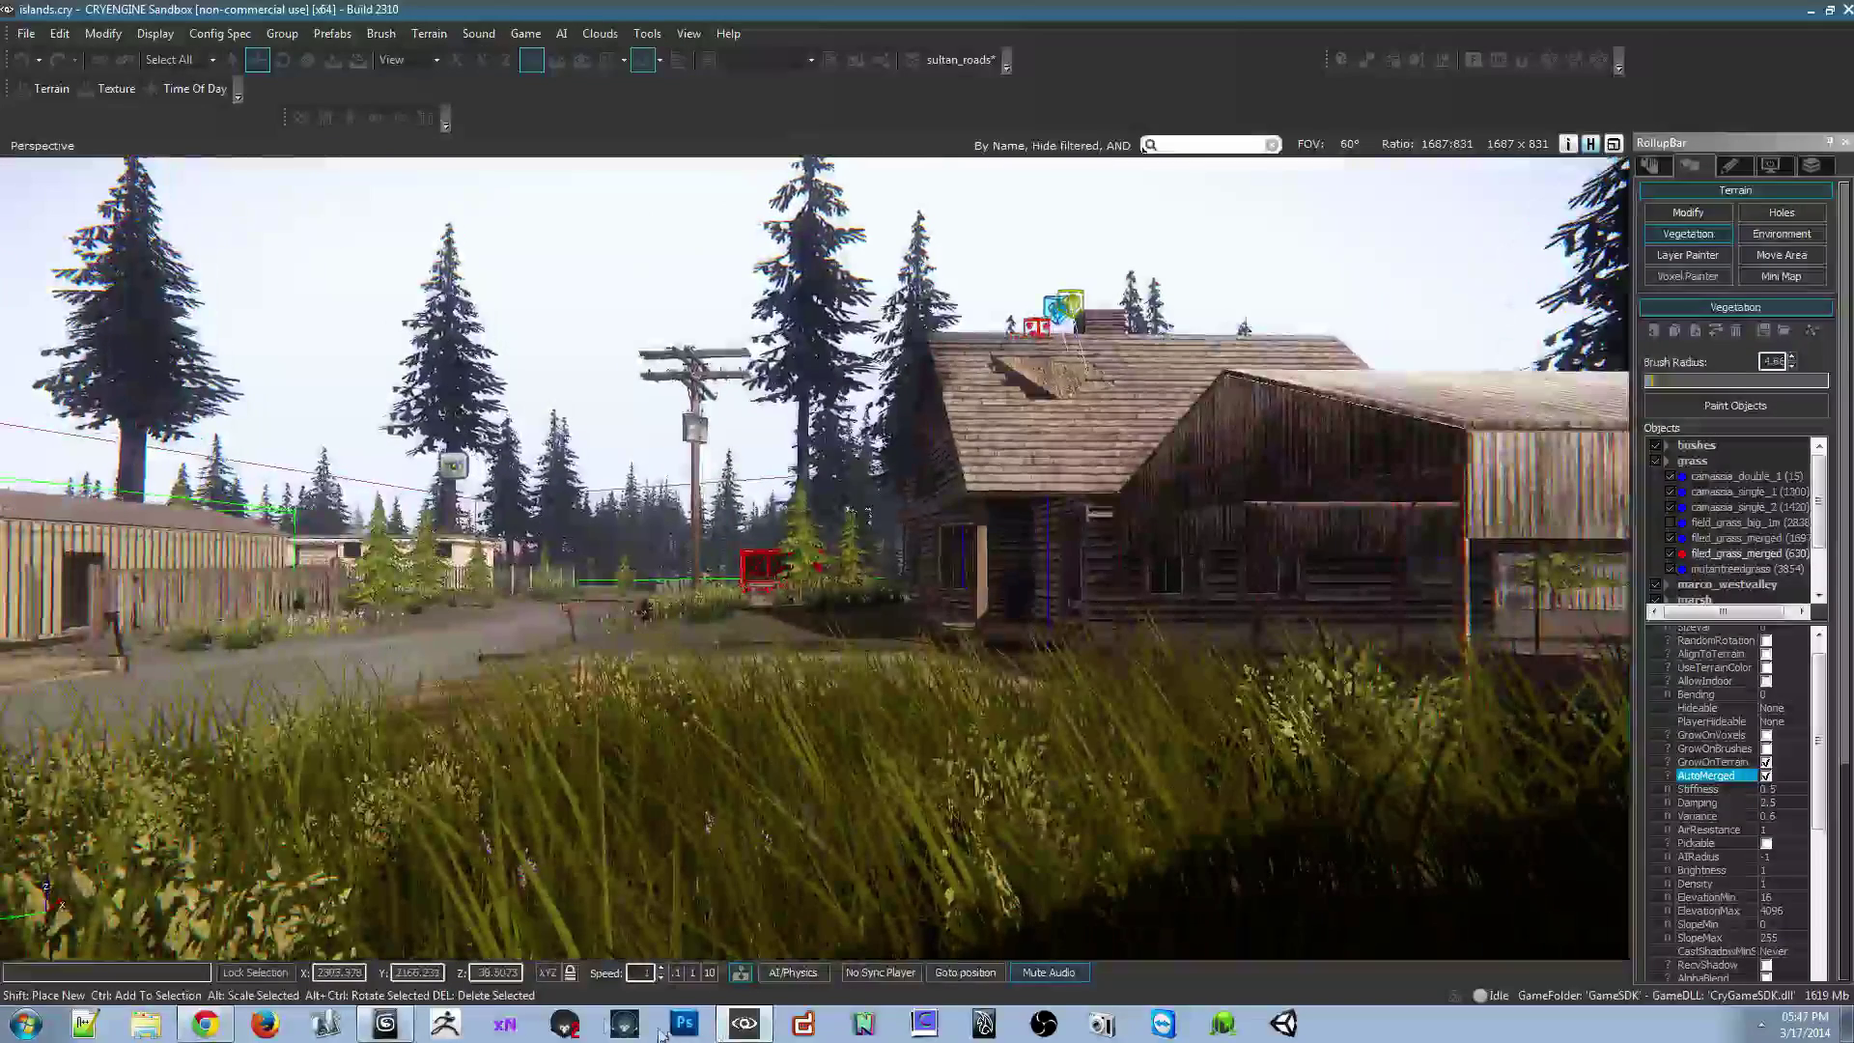
Switch to 3ds Max, close the Schematic View and reposition the Slate Material Editor so it is fully visible
click(384, 1022)
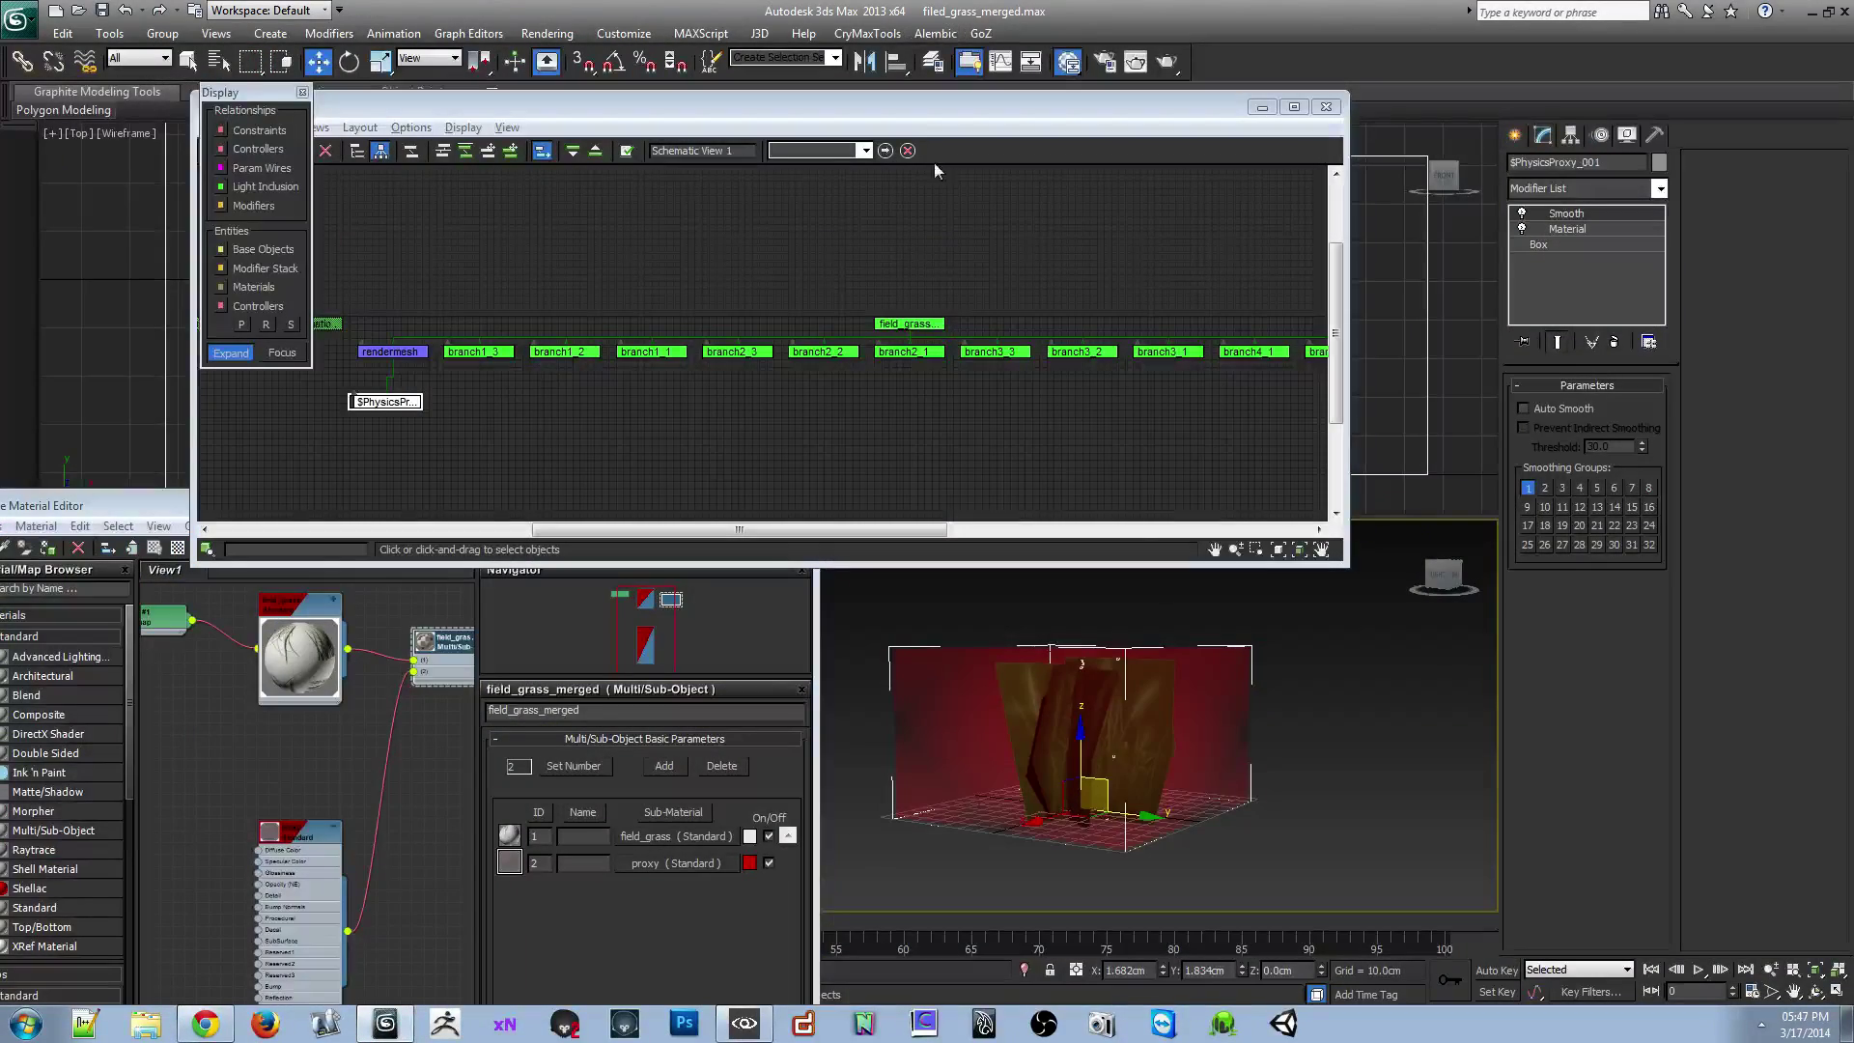
click(1326, 107)
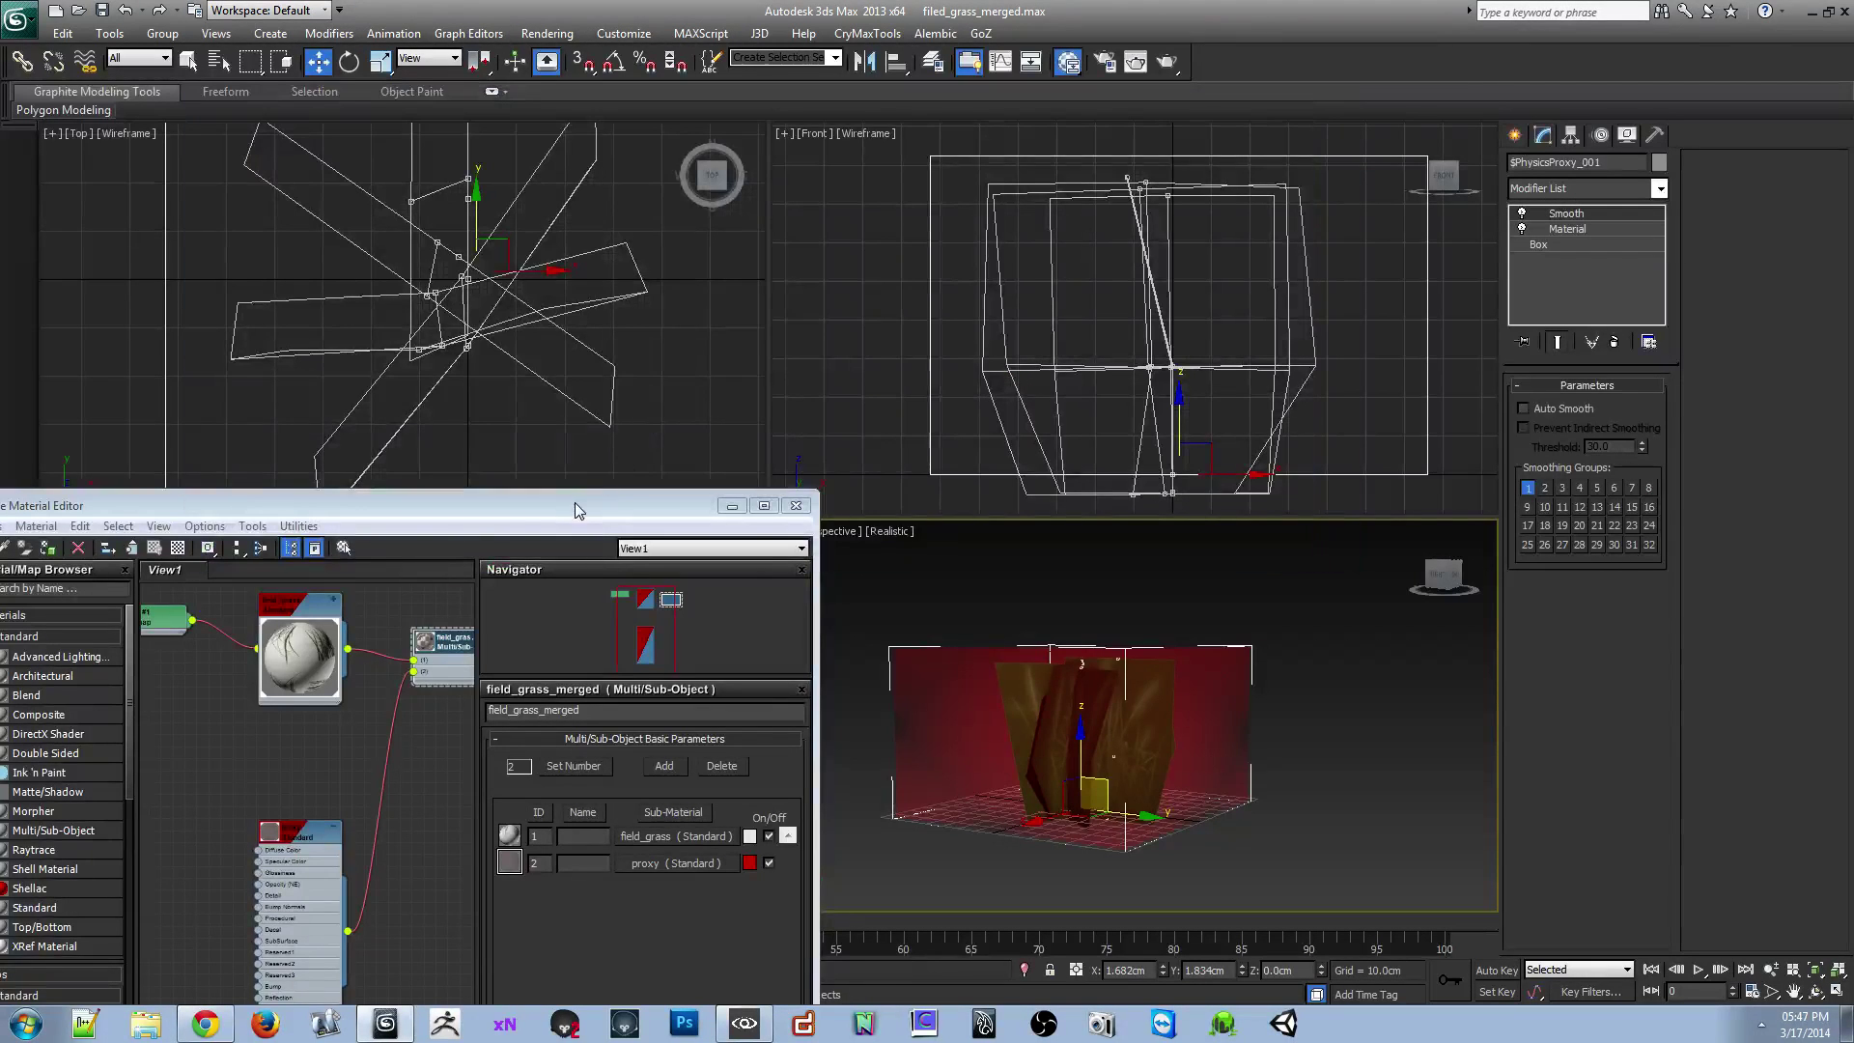
drag(570, 504, 693, 285)
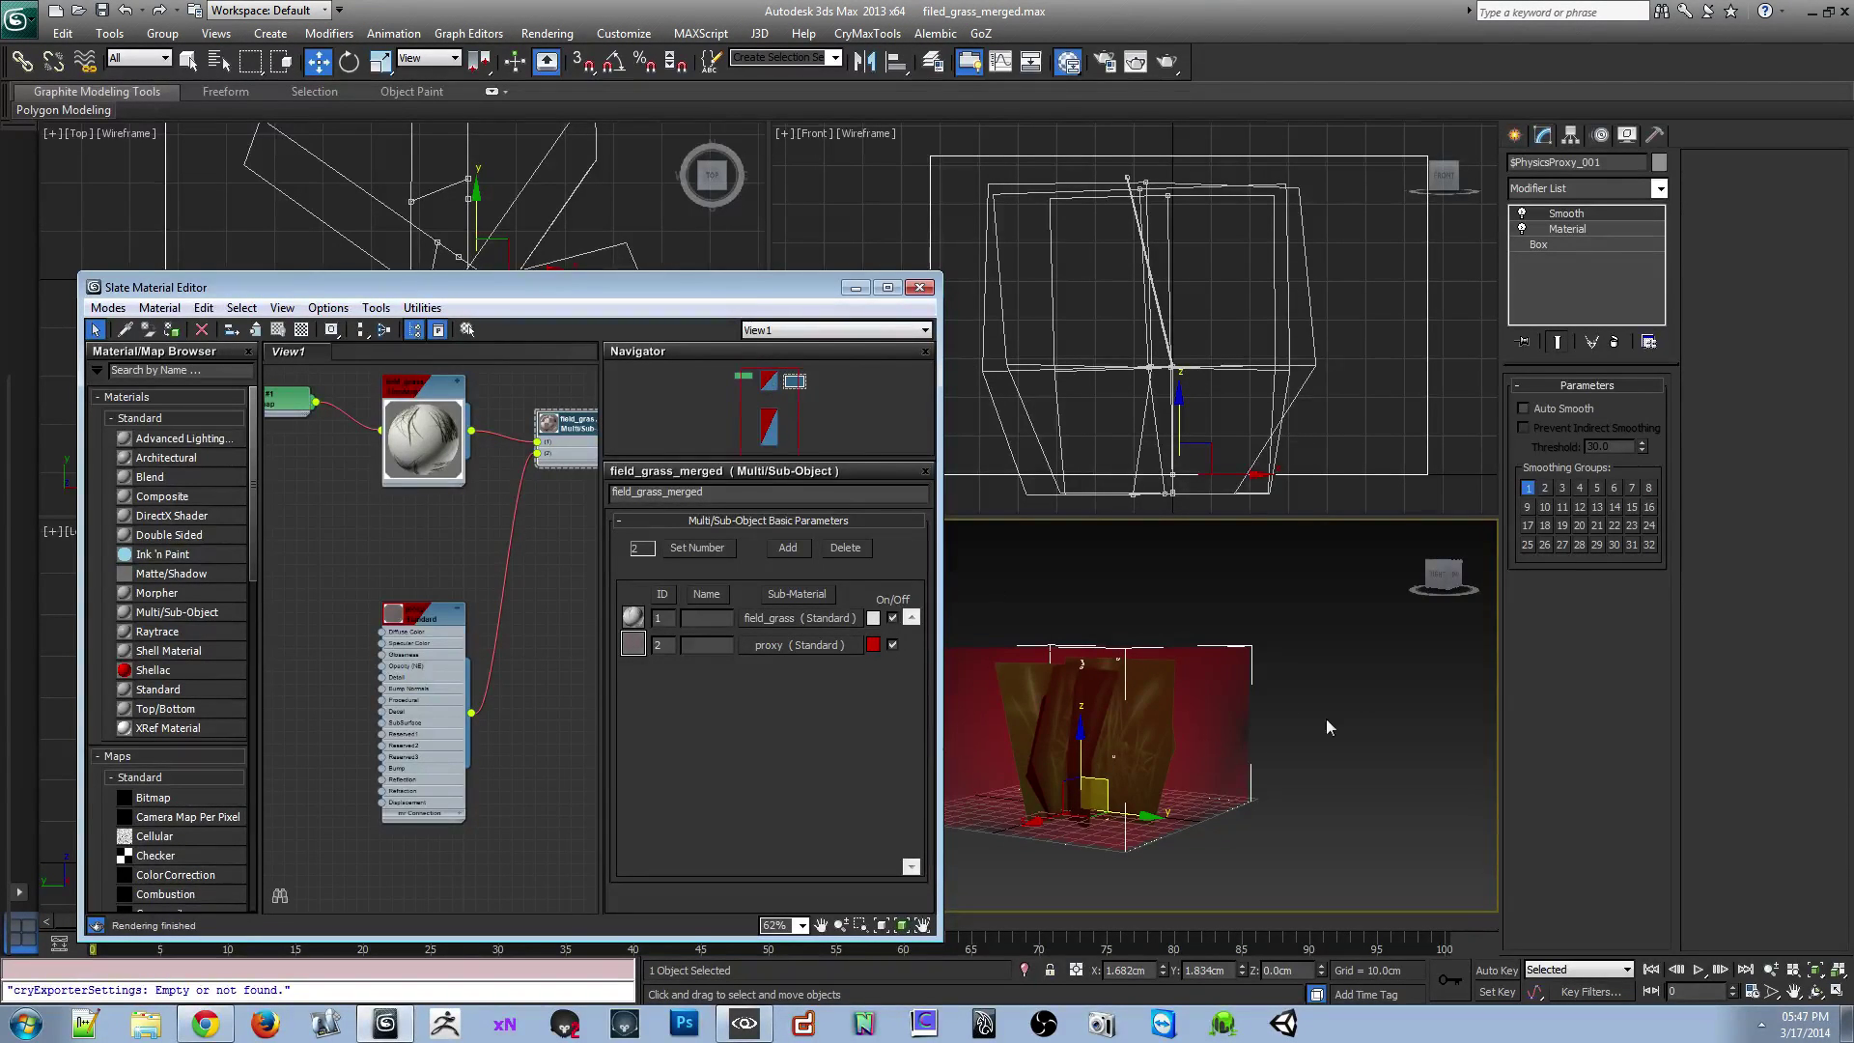
Bring up the CryENGINE3 Exporter's geometry export settings and examine the physics proxy box around the grass mesh up close
click(1570, 136)
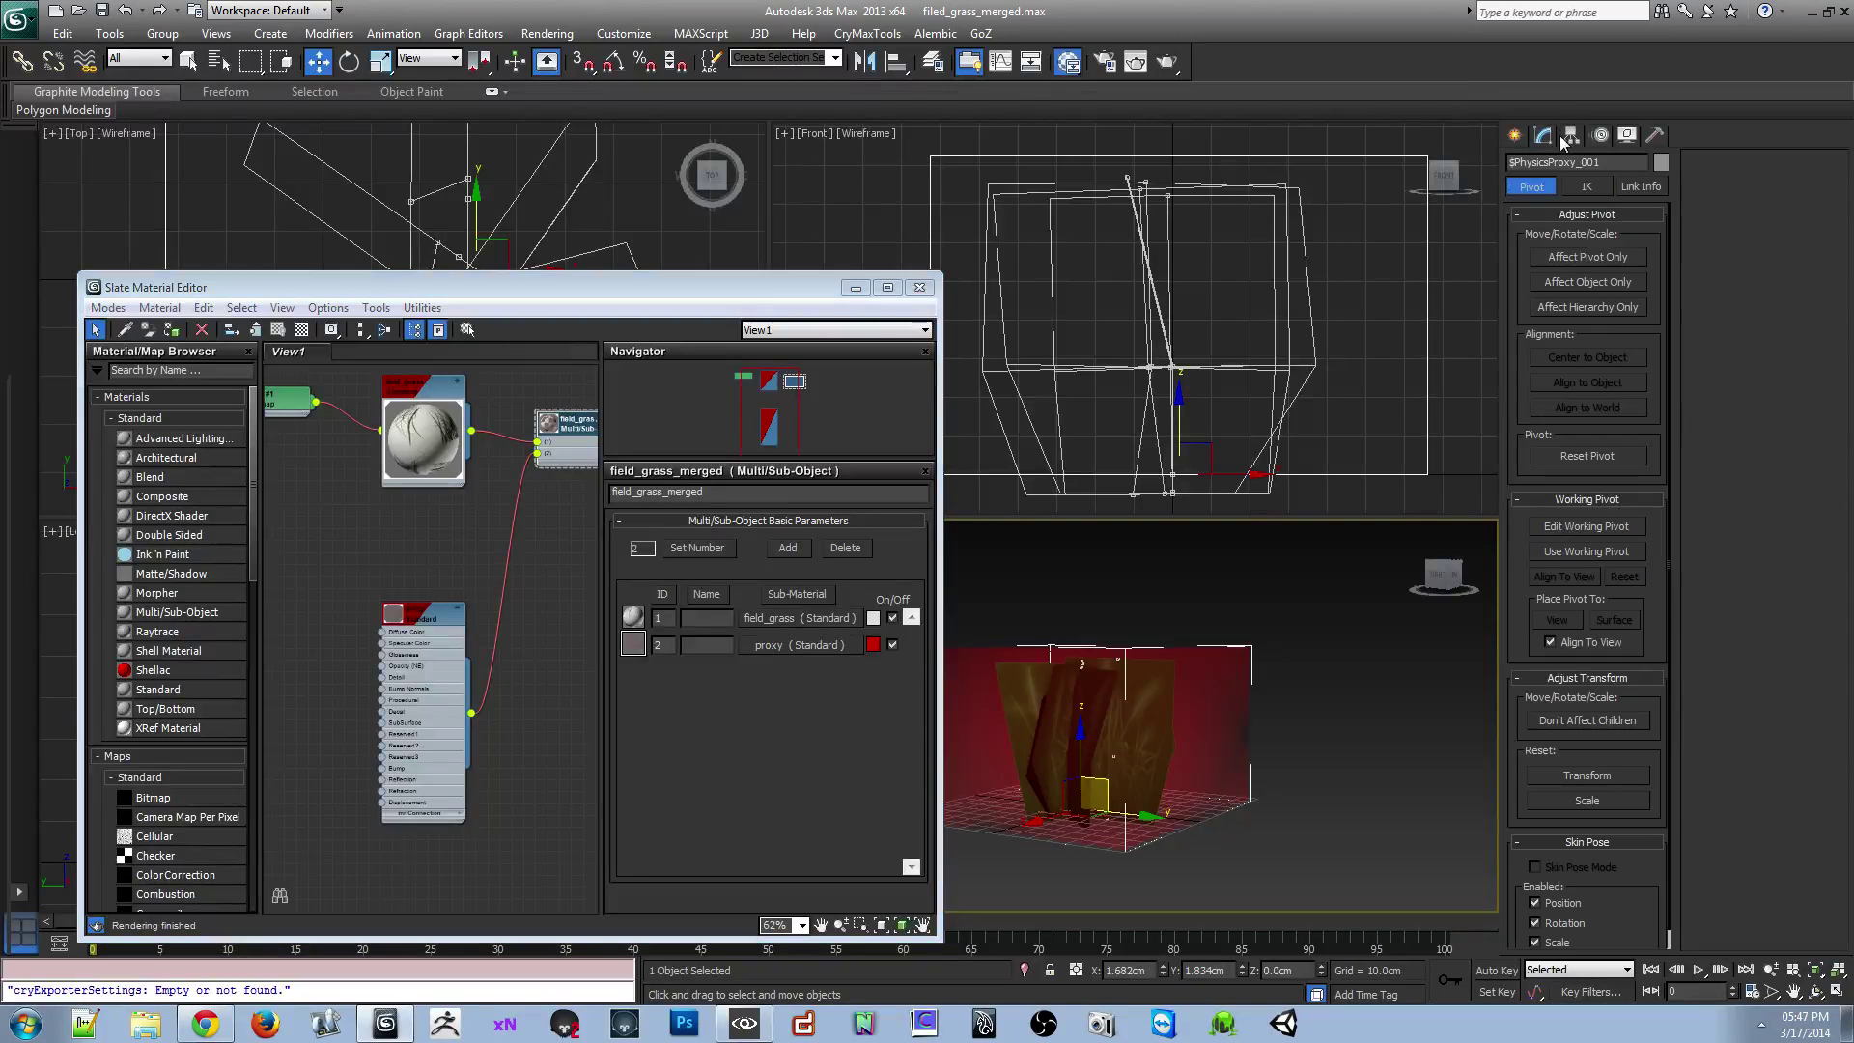
click(1545, 136)
click(1653, 136)
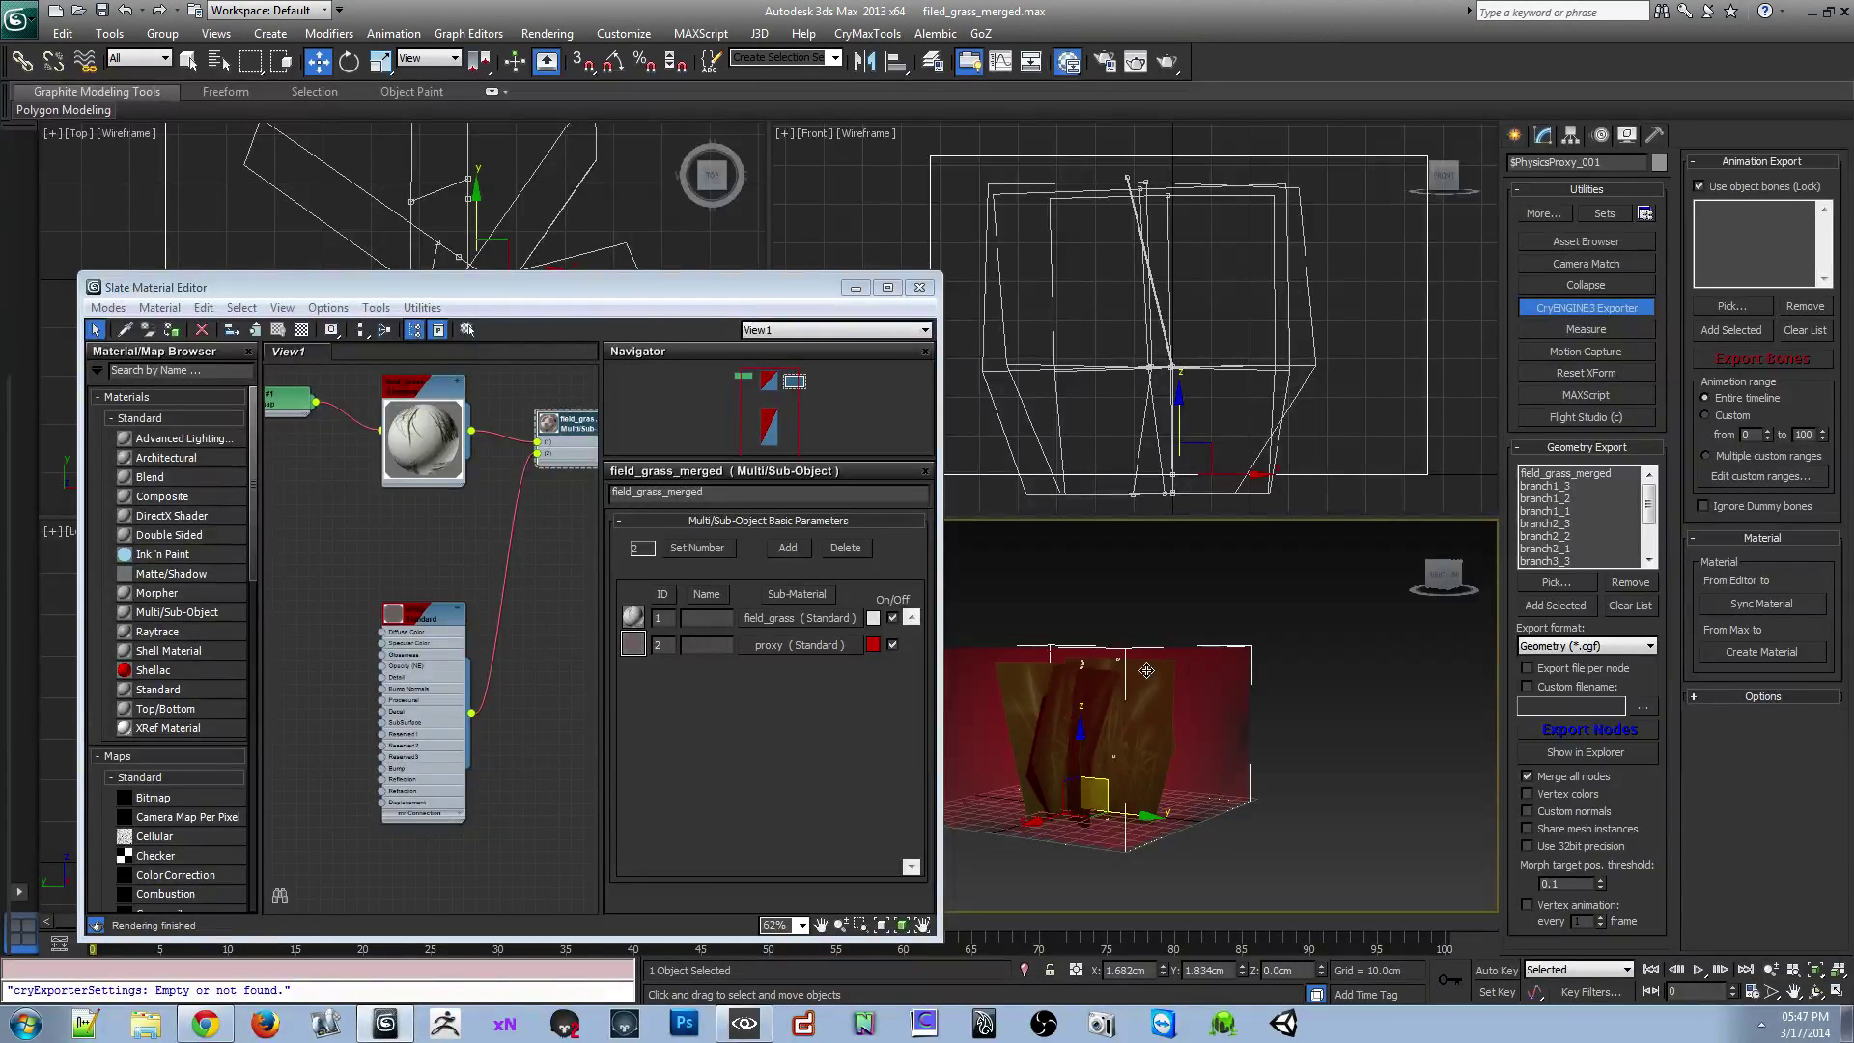
scroll(1145, 680, up, 4)
alt+middle_drag(1200, 726, 1042, 718)
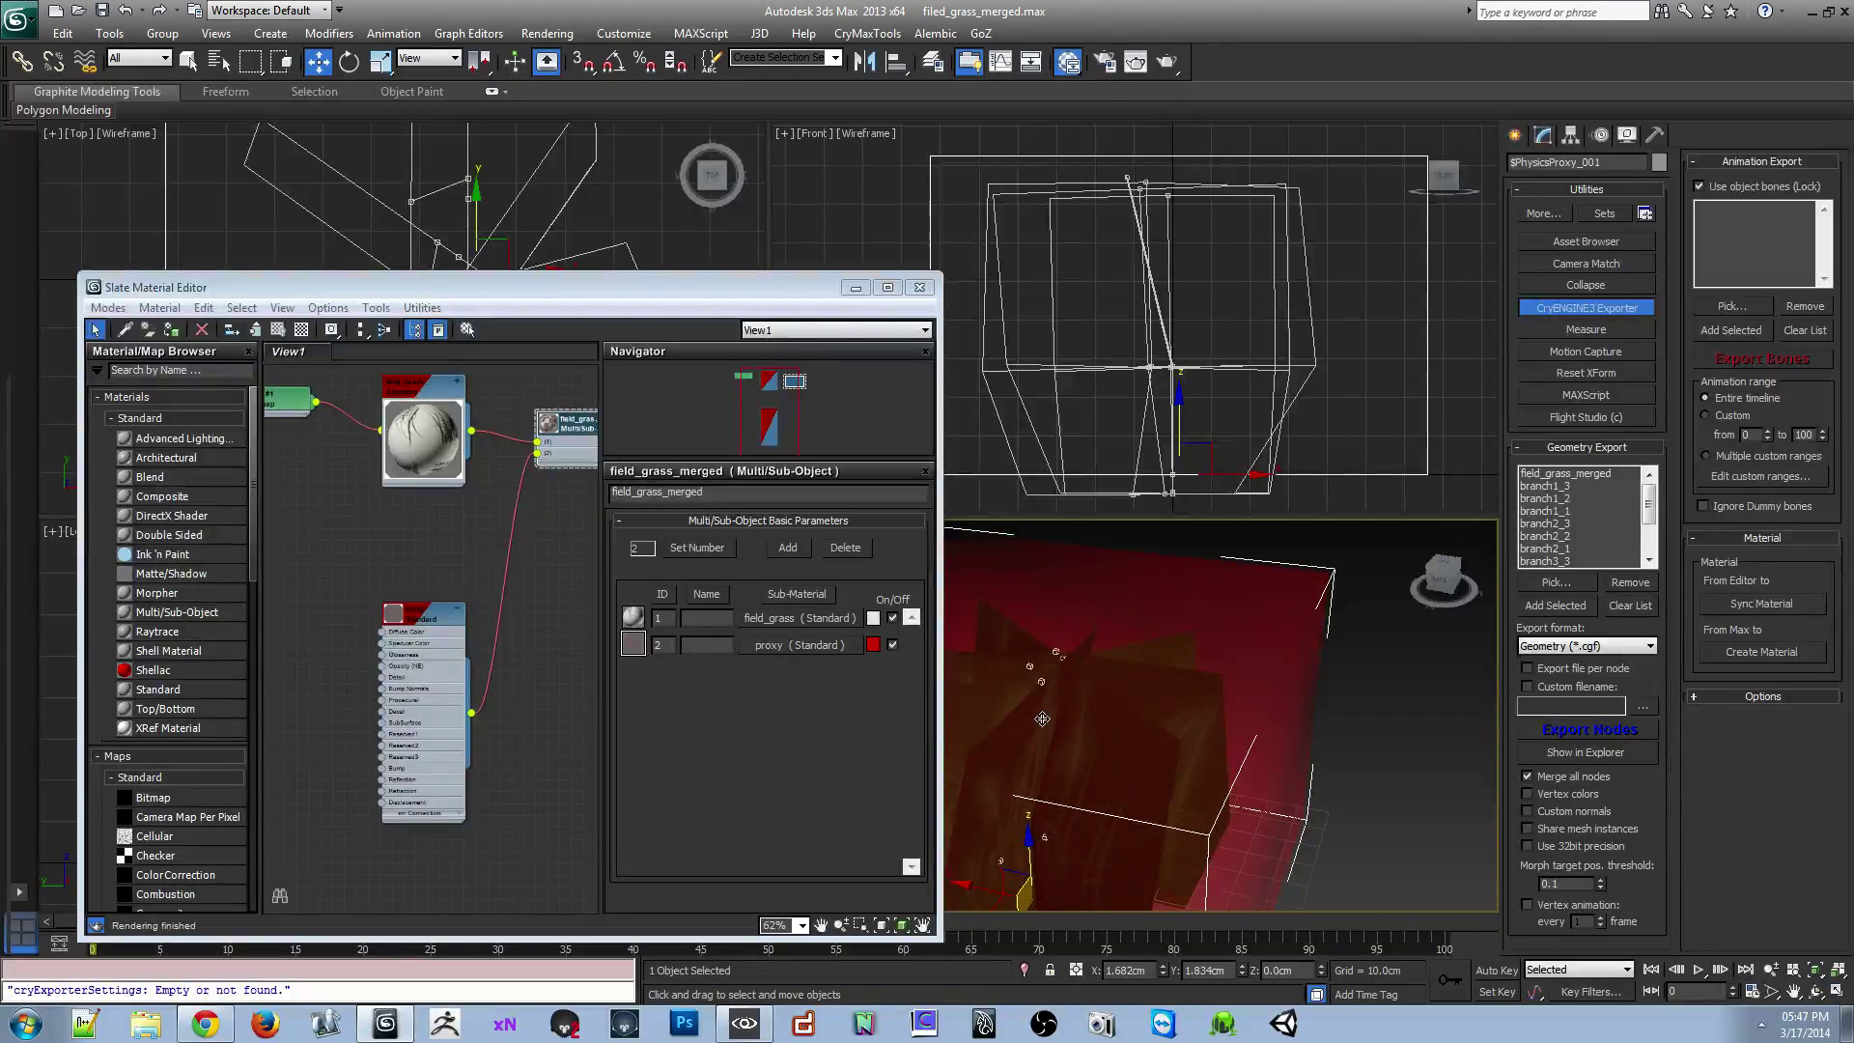